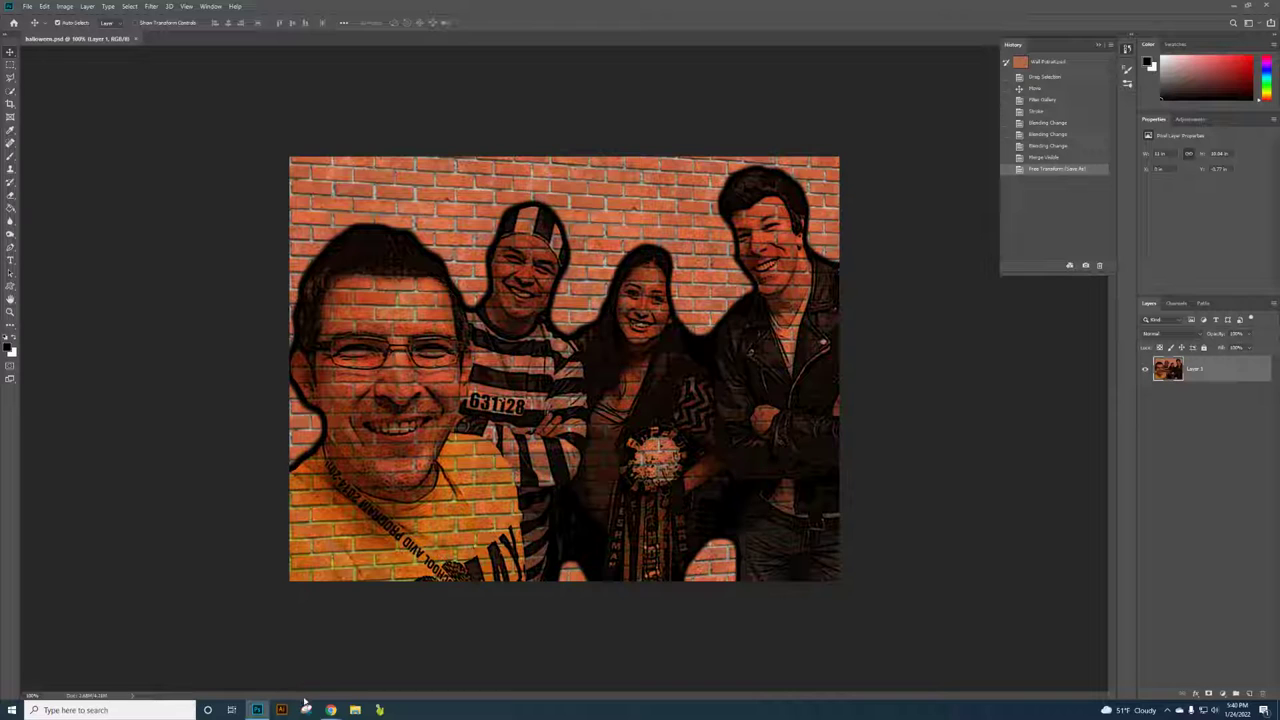
Open the 'Photoshop: Wall Portrait' assignment from the Canvas course modules page.
mouse_move(331, 710)
left_click(232, 665)
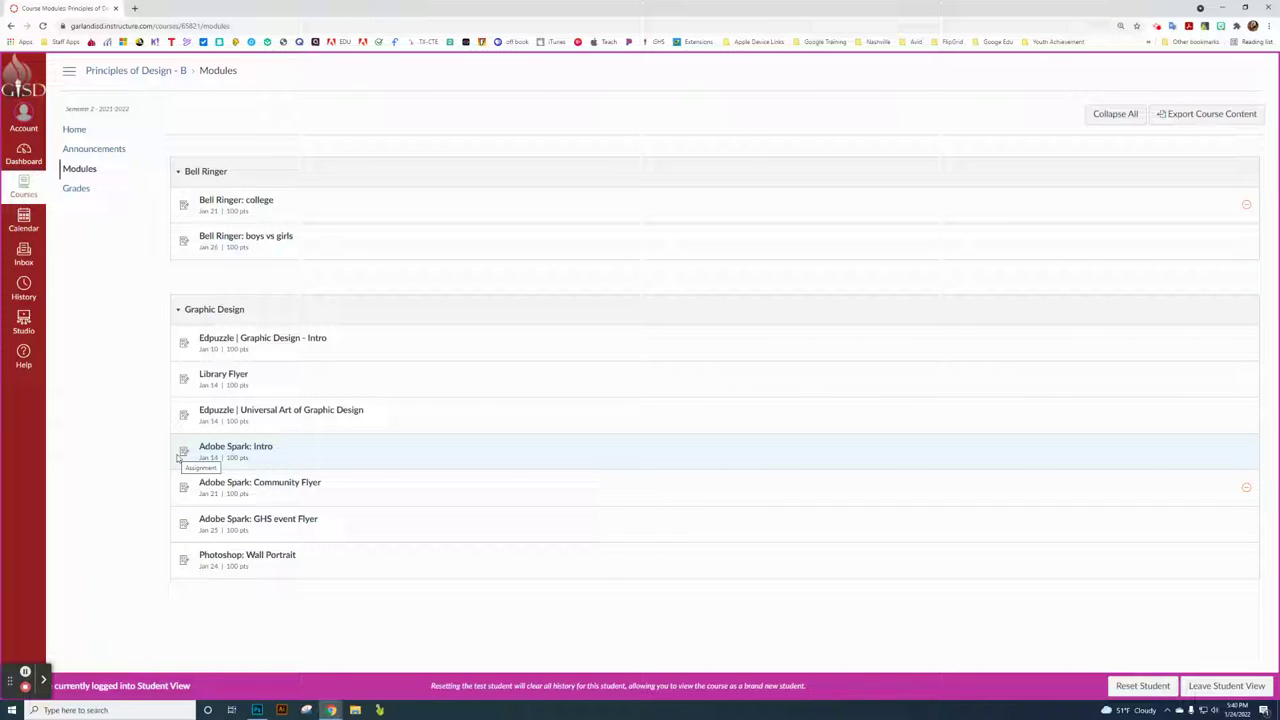
left_click(260, 562)
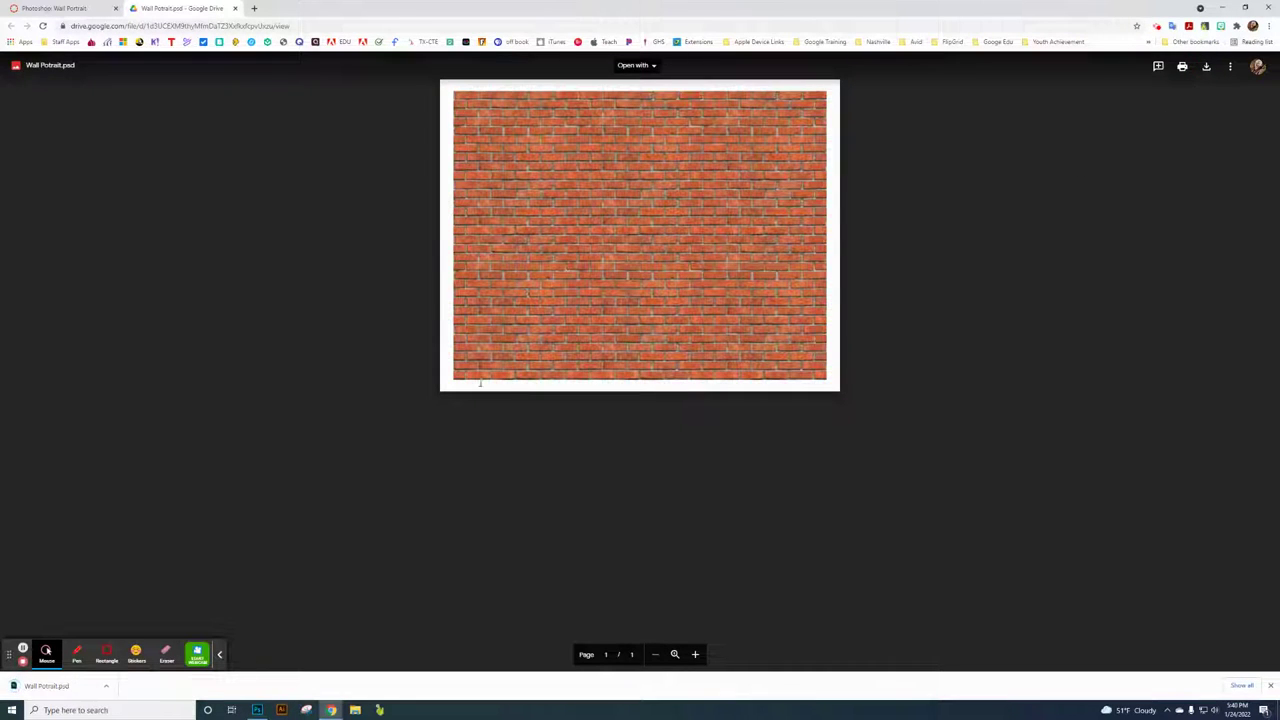
Download Wall Portrait.psd, open it in Photoshop, then return to Chrome on a new tab.
left_click(219, 655)
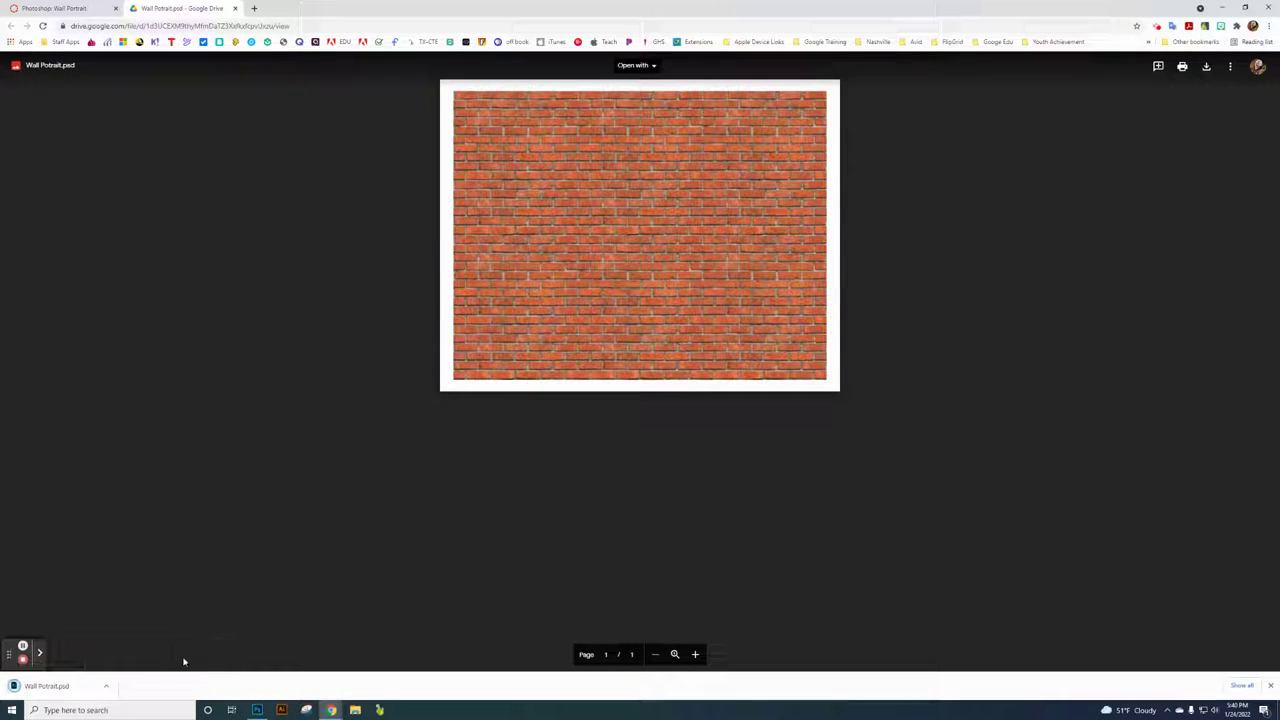
left_click(45, 686)
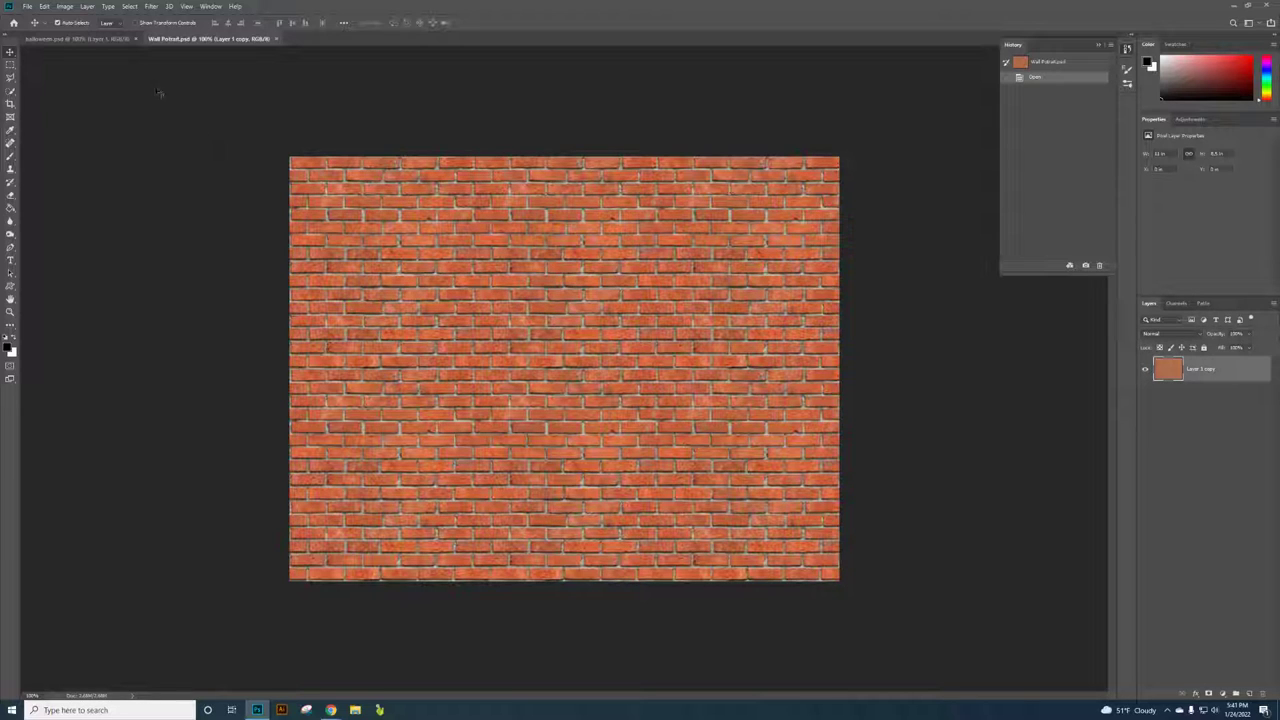
mouse_move(330, 710)
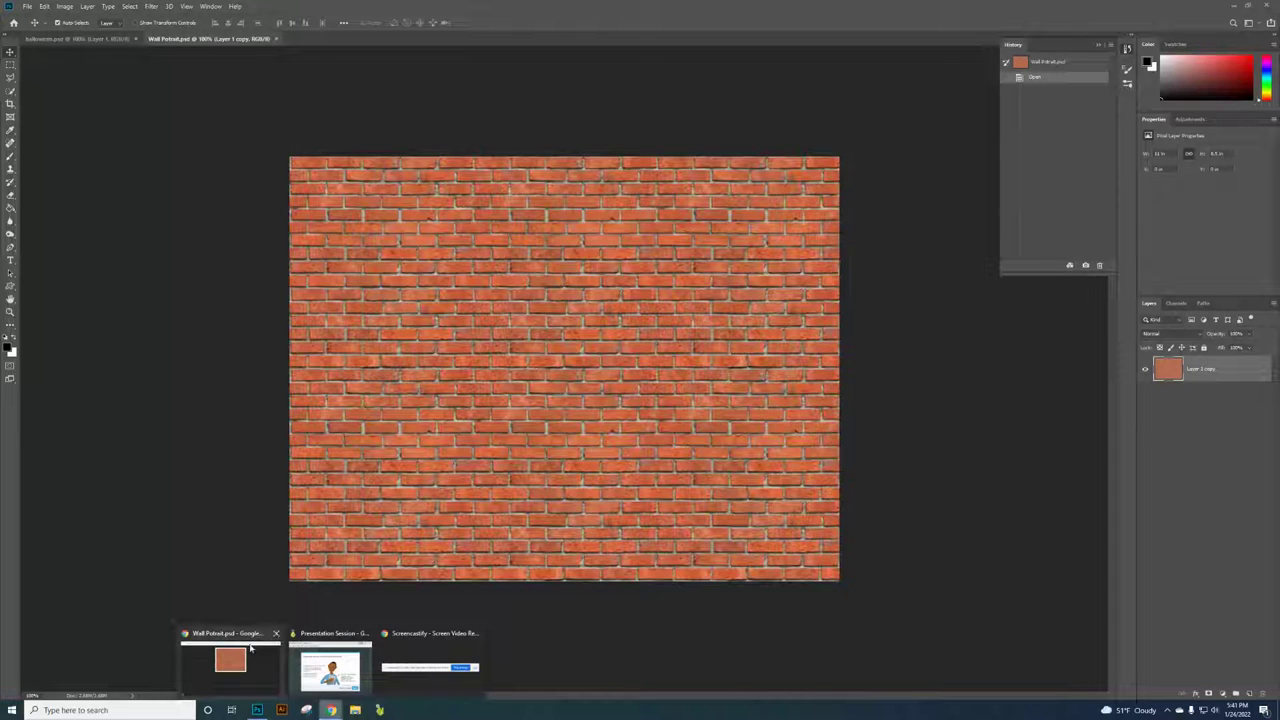
left_click(230, 658)
Search Google Images for 'dog' and open the golden retriever puppy photo's large preview.
left_click(254, 8)
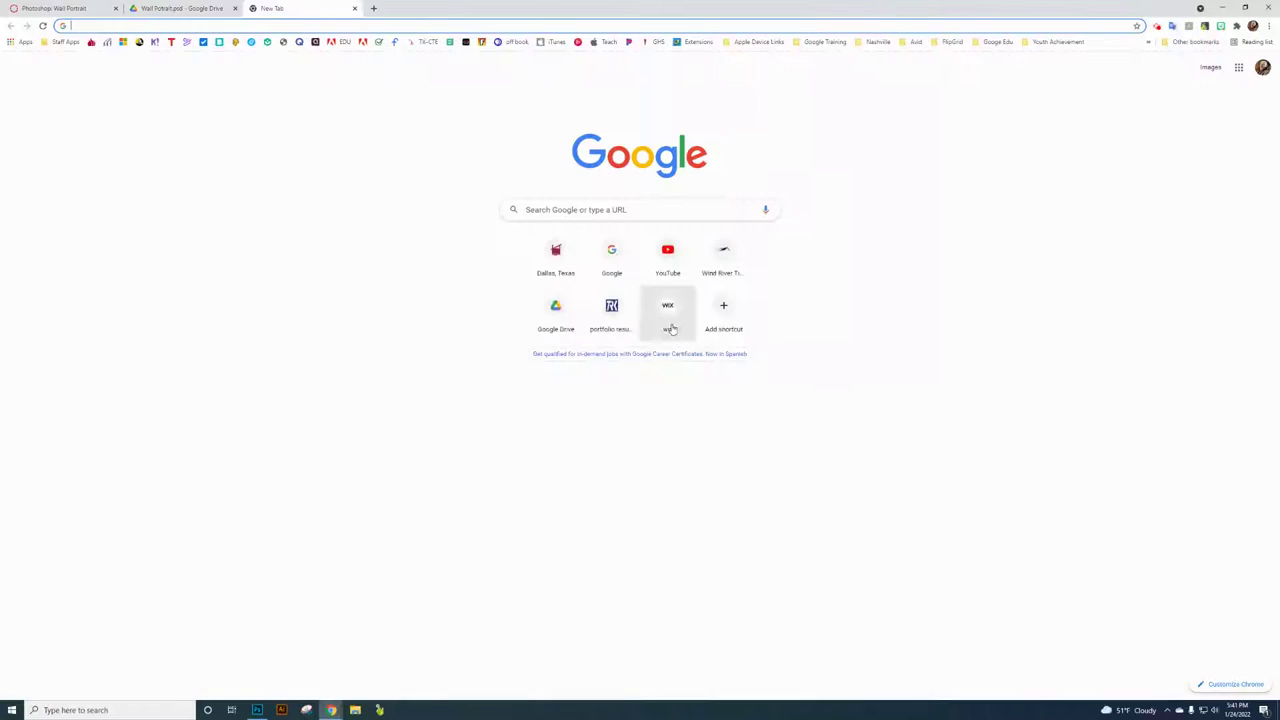
left_click(609, 252)
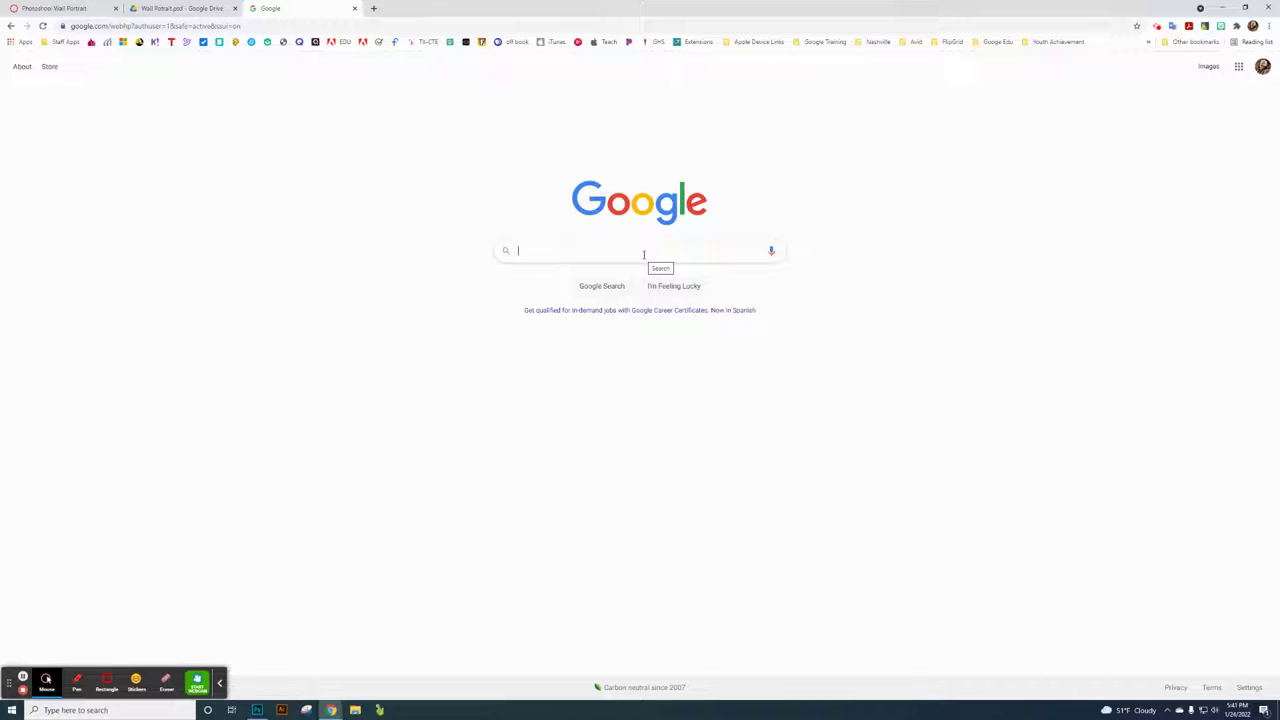
type("dog")
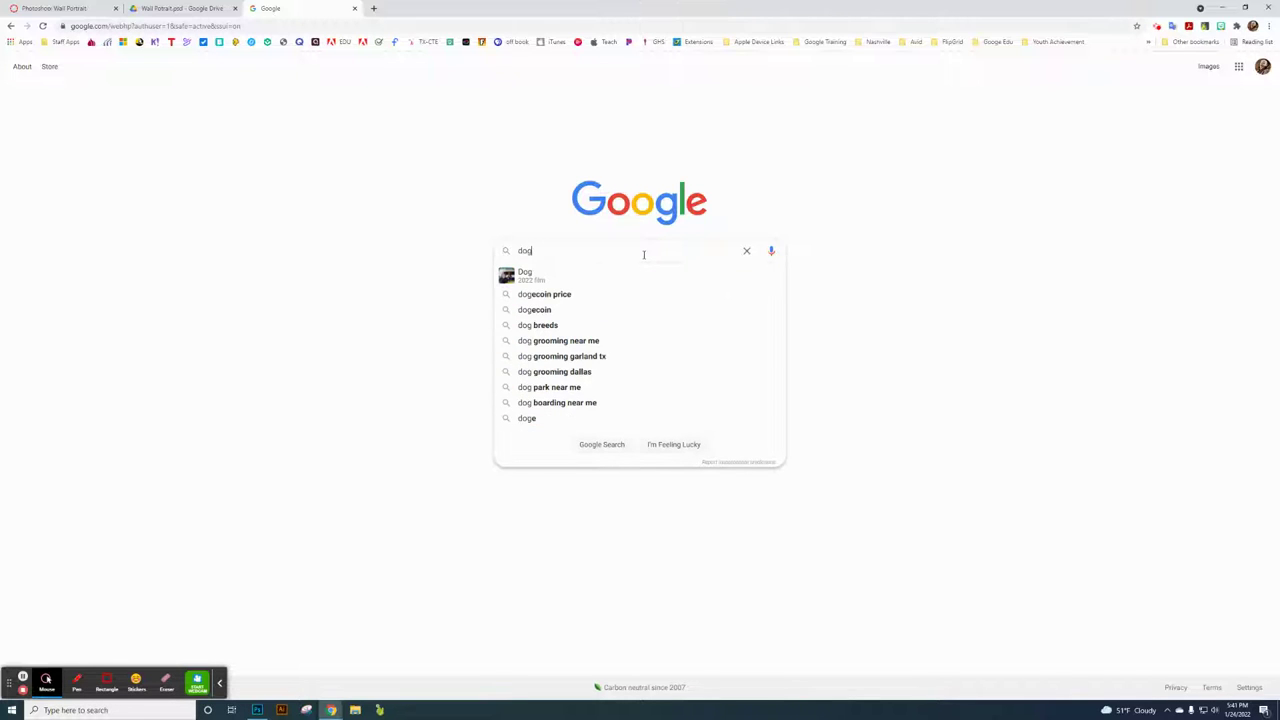
key("Return")
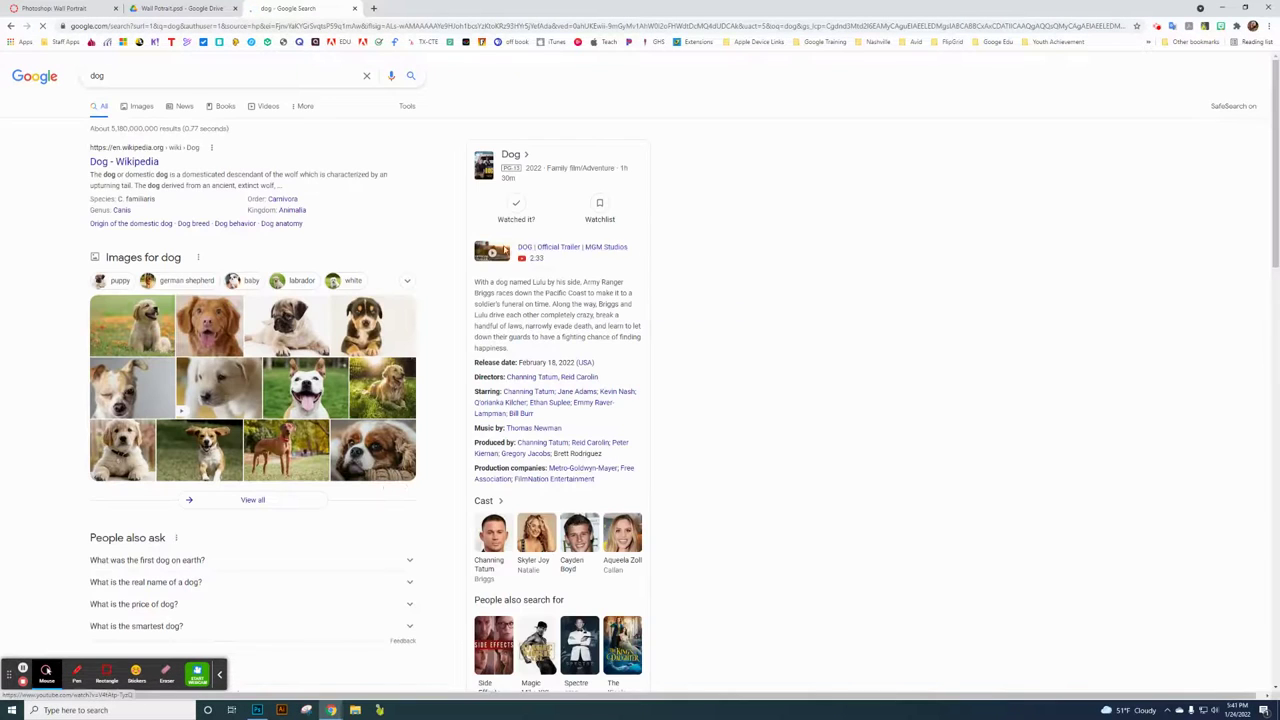
left_click(149, 106)
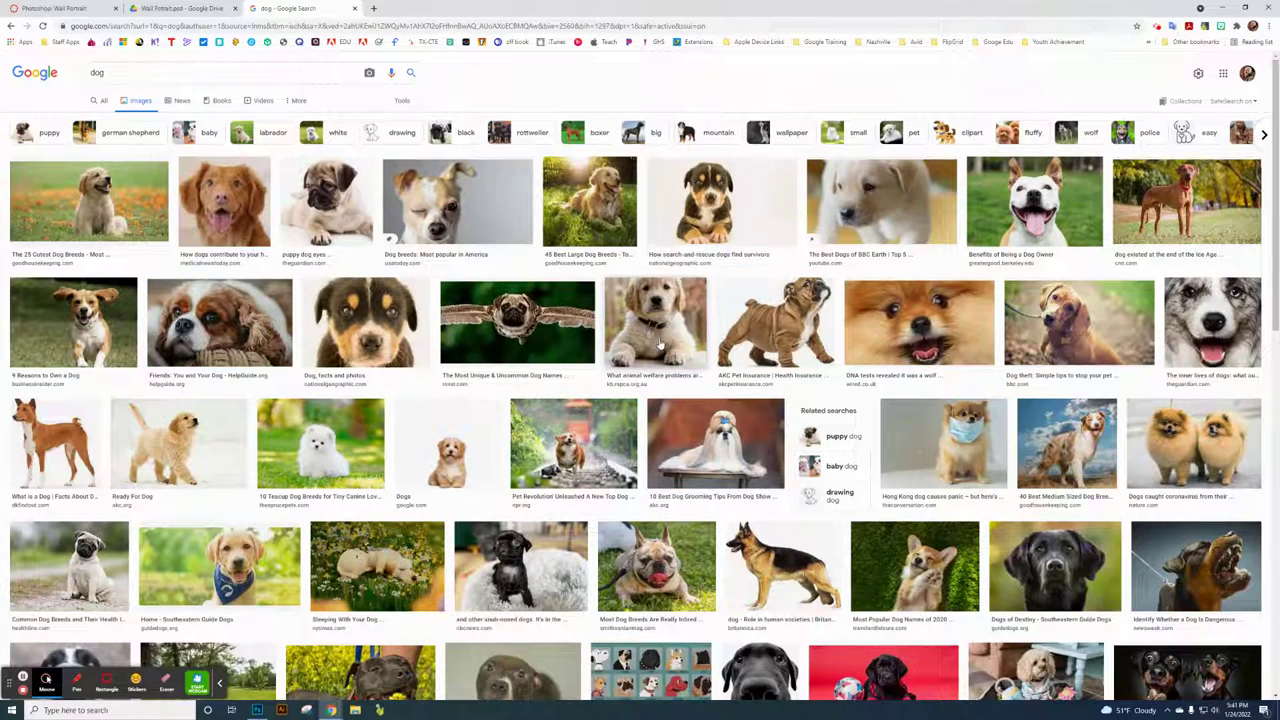
left_click(659, 345)
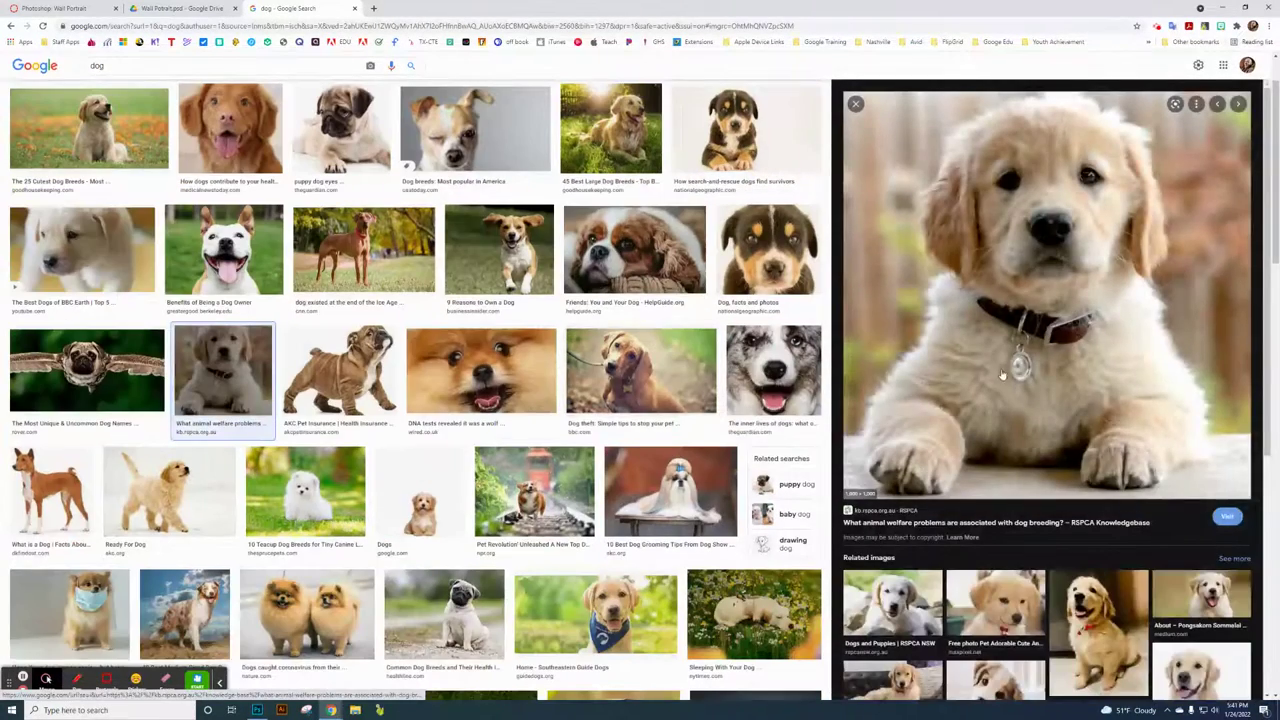
Save the golden retriever puppy image as a JPEG in the Downloads folder.
right_click(1058, 344)
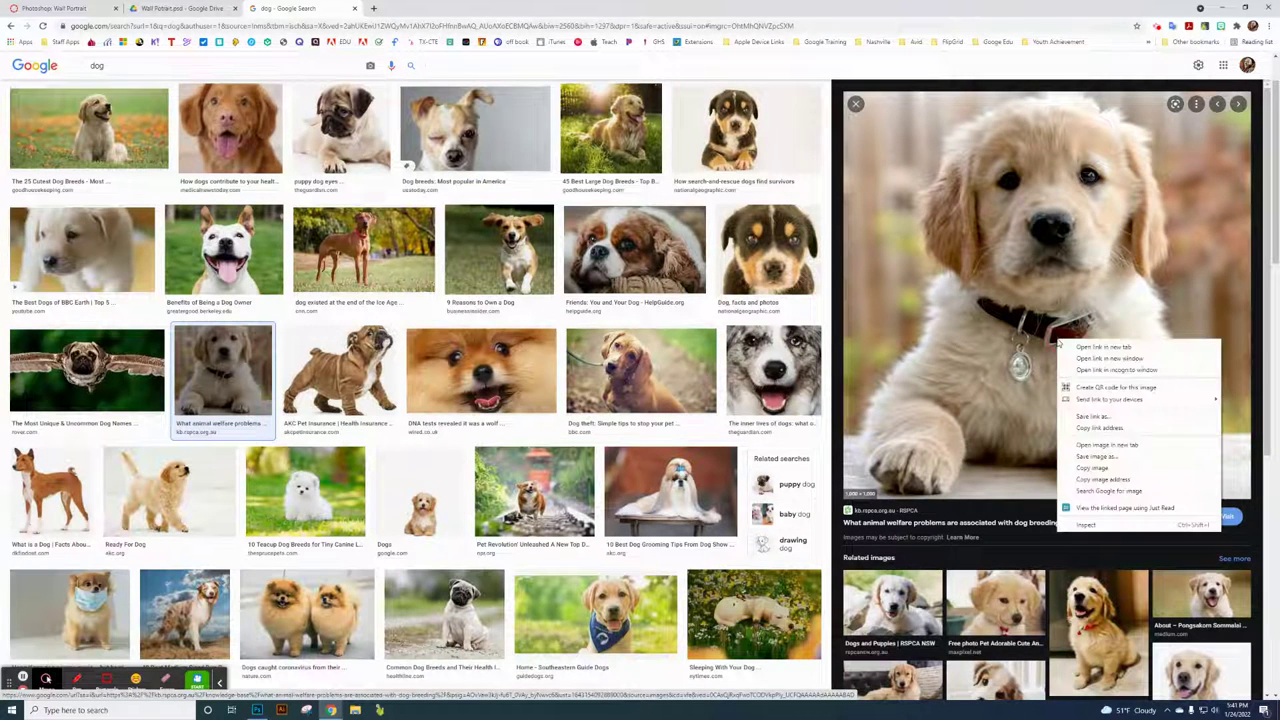
left_click(1097, 456)
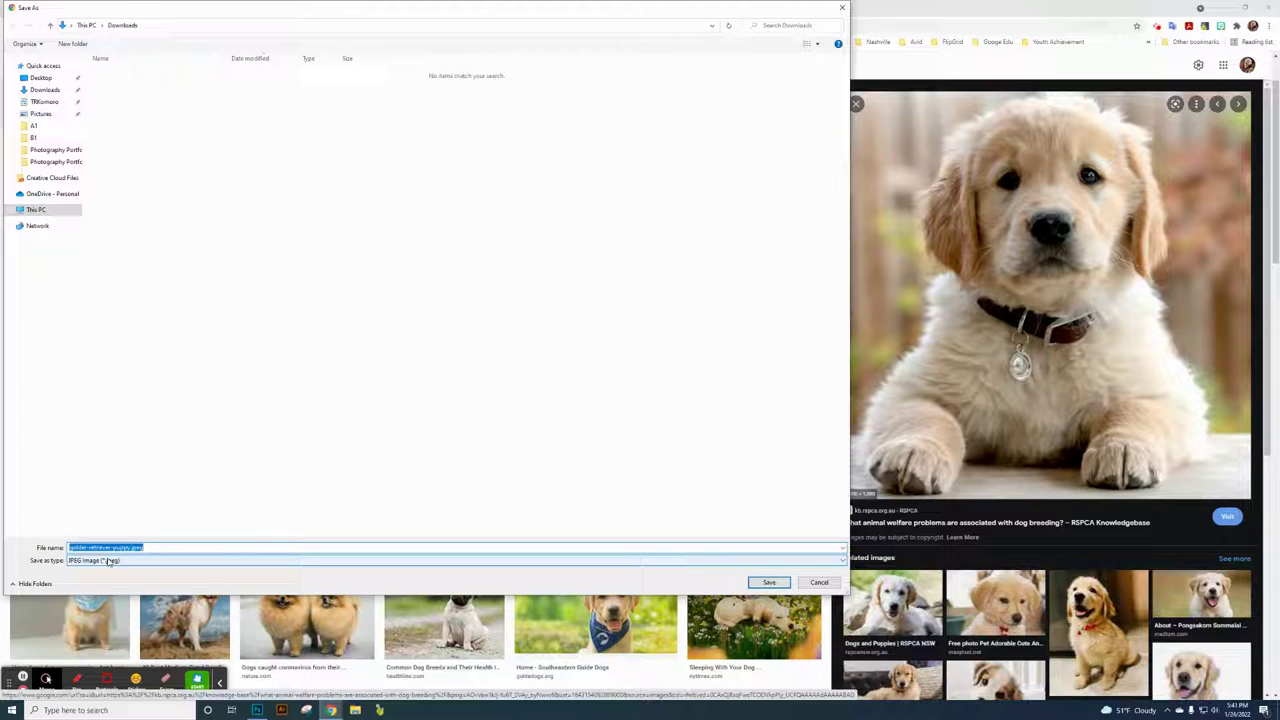
left_click(769, 583)
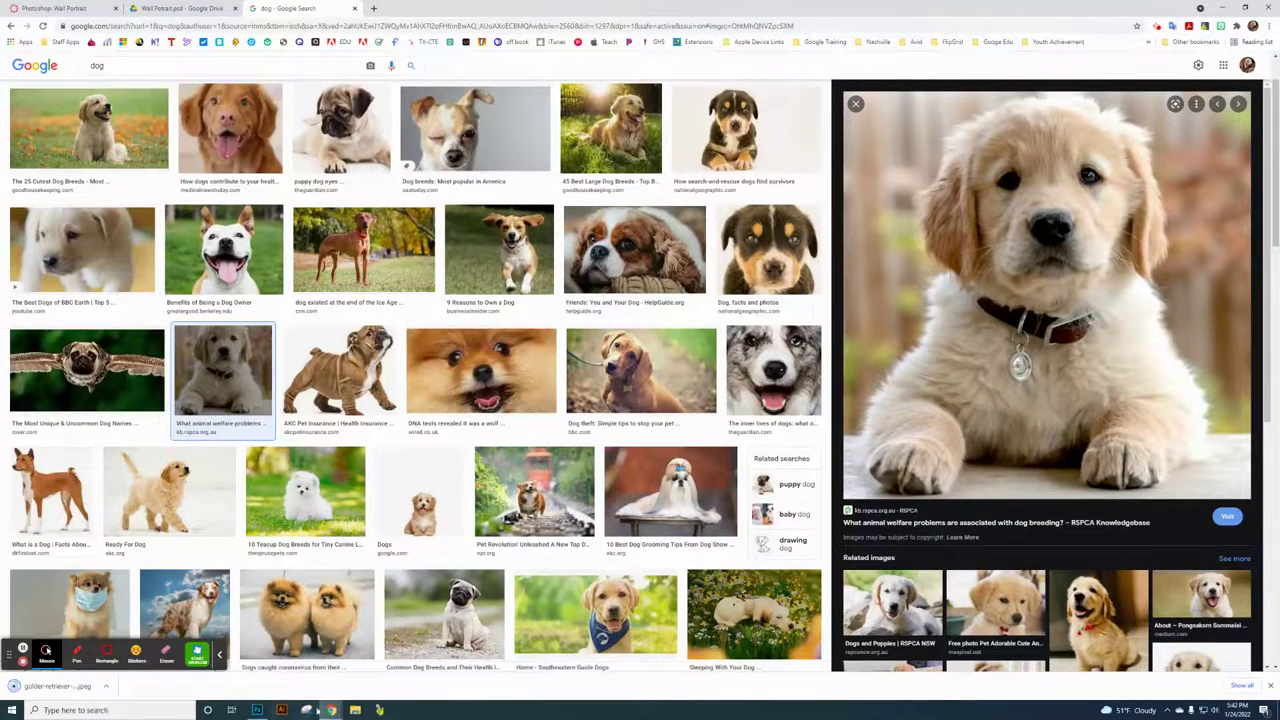
Open golden-retriever-puppy.jpeg from the Downloads folder in Photoshop.
left_click(257, 710)
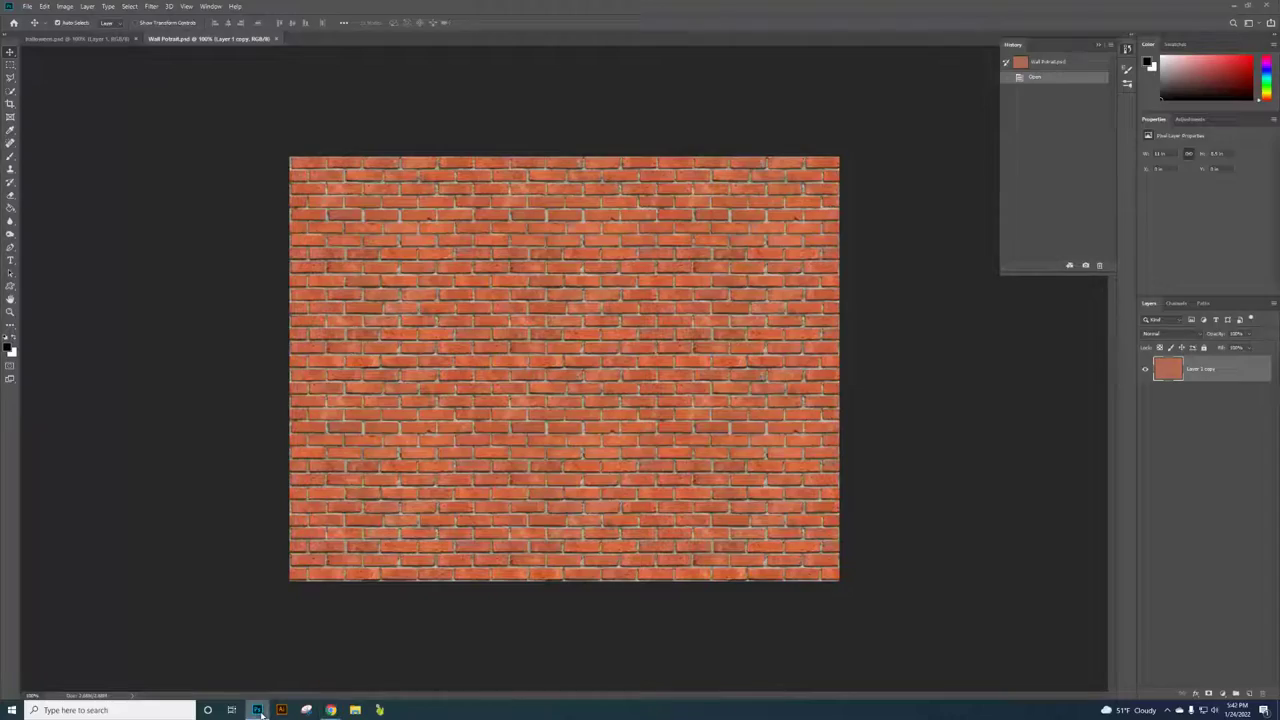
left_click(28, 8)
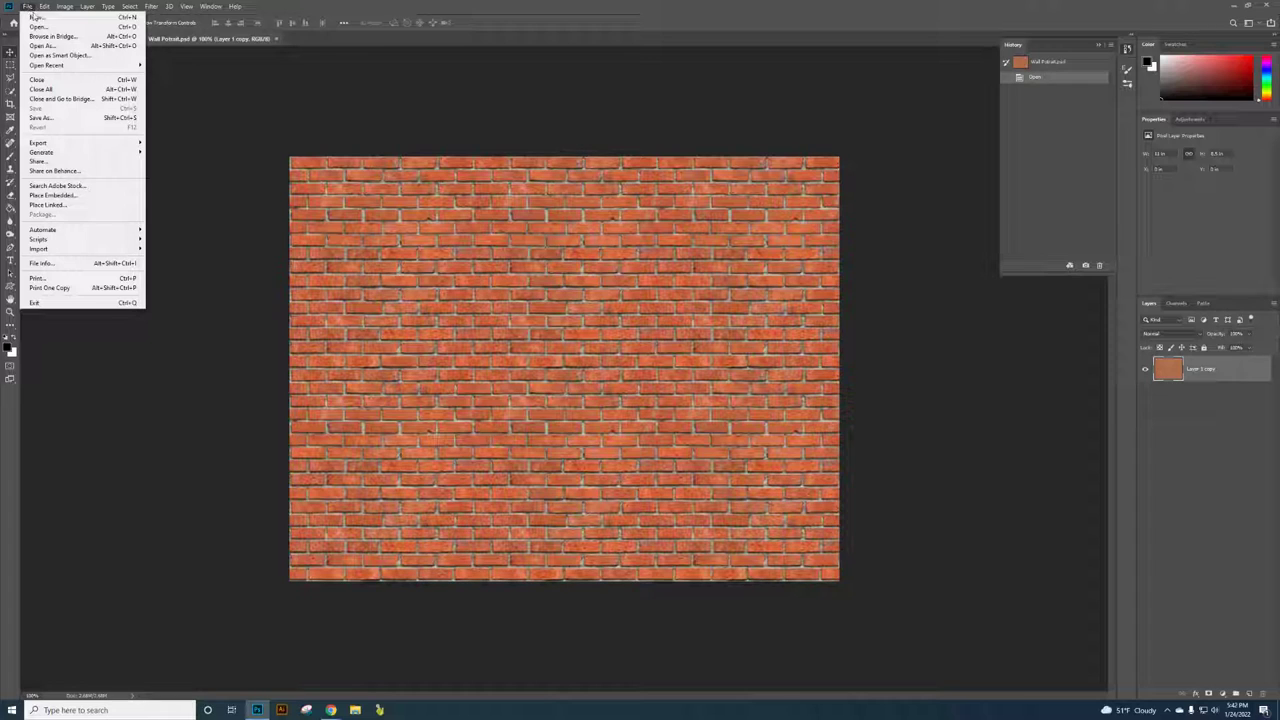
left_click(38, 27)
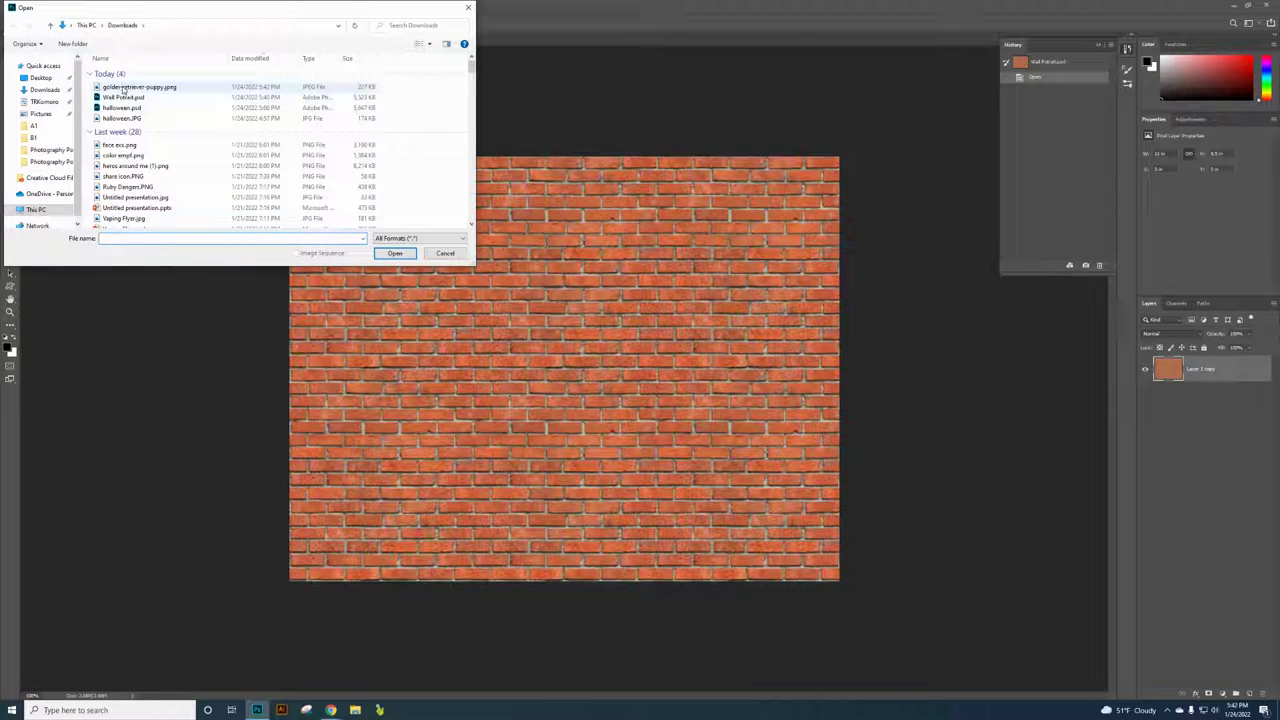
left_click(47, 90)
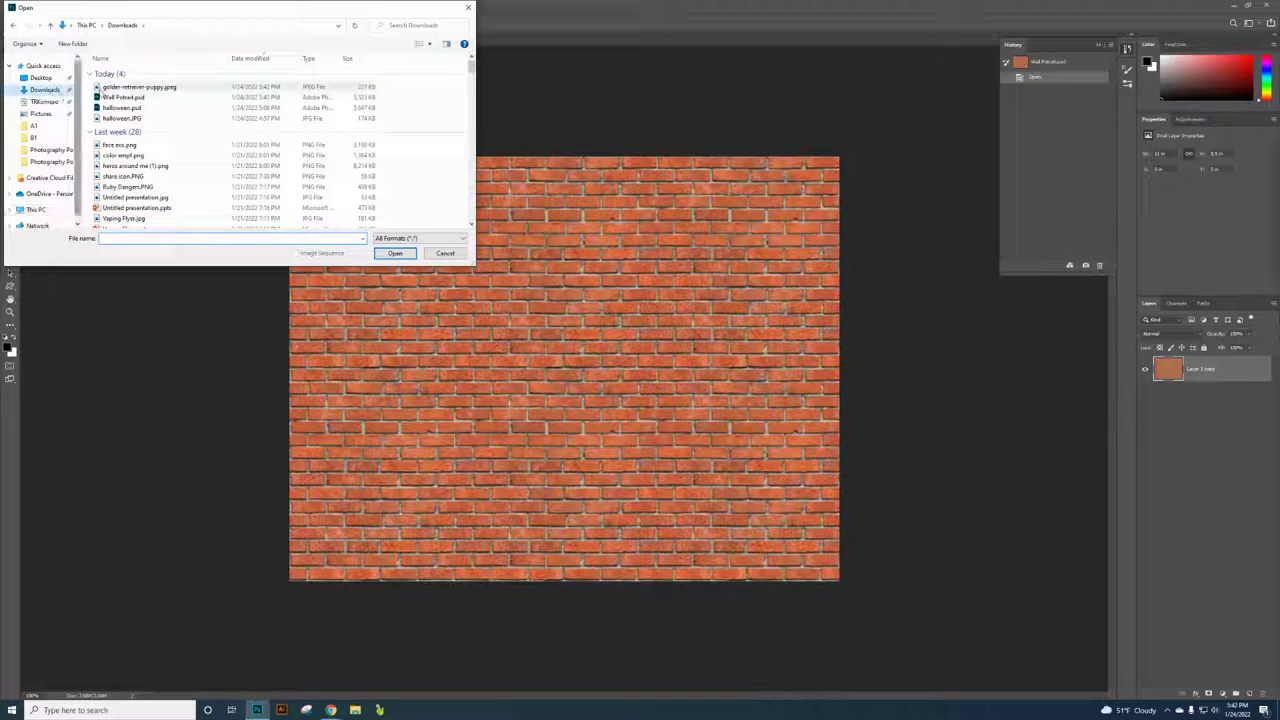
left_click(127, 88)
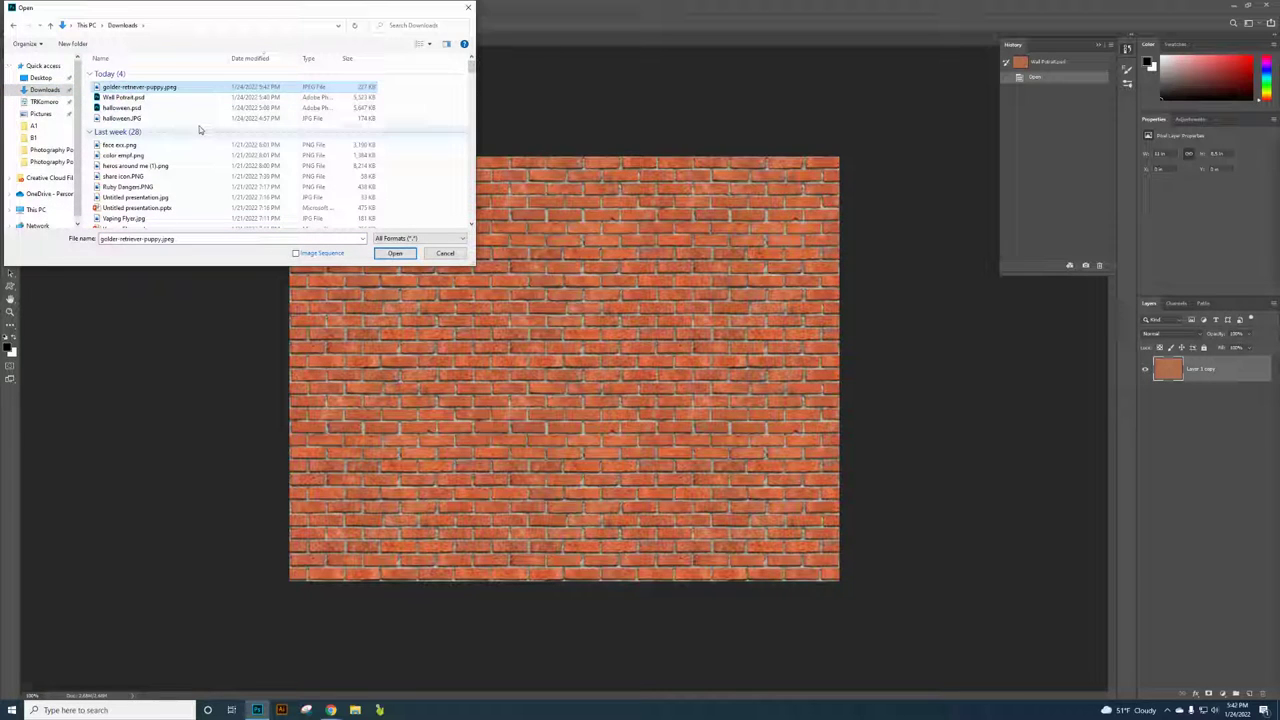
left_click(395, 254)
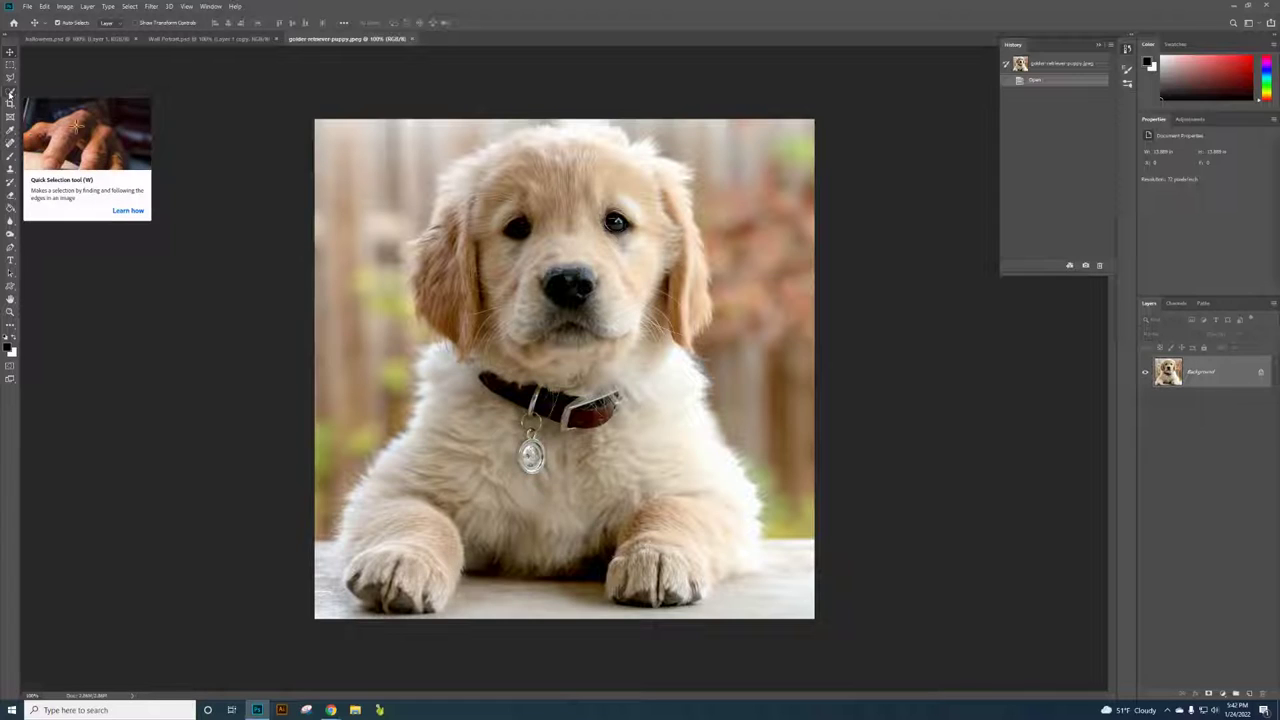
Brush over the puppy with the Quick Selection tool to select it.
left_click(10, 91)
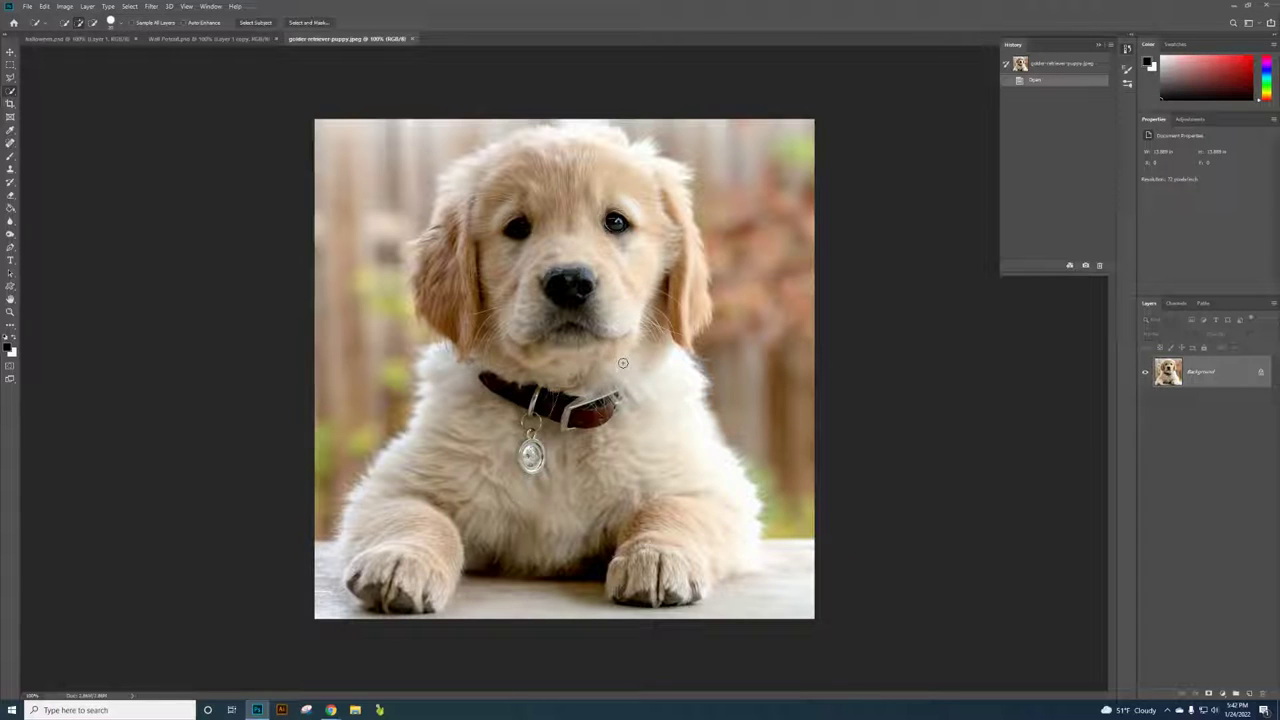
mouse_move(620, 365)
left_mouse_down()
mouse_move(669, 494)
mouse_move(595, 235)
mouse_move(551, 305)
mouse_move(527, 437)
mouse_move(420, 549)
mouse_move(425, 571)
mouse_move(360, 585)
mouse_move(518, 312)
mouse_move(509, 274)
mouse_move(458, 217)
mouse_move(456, 268)
mouse_move(534, 158)
mouse_move(635, 176)
mouse_move(662, 215)
mouse_move(663, 201)
left_mouse_up()
left_click_drag(684, 330, 640, 354)
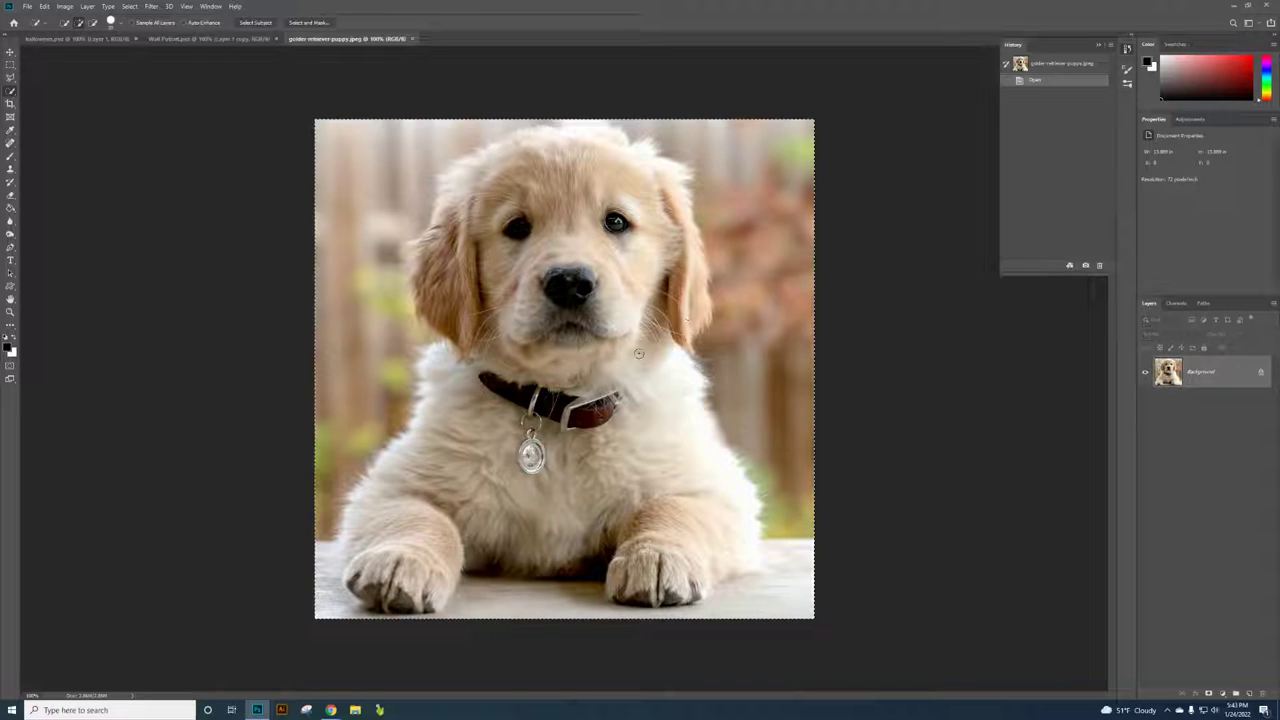
Subtract the blurred background on the left and beside the puppy's head from the selection.
left_click(93, 24)
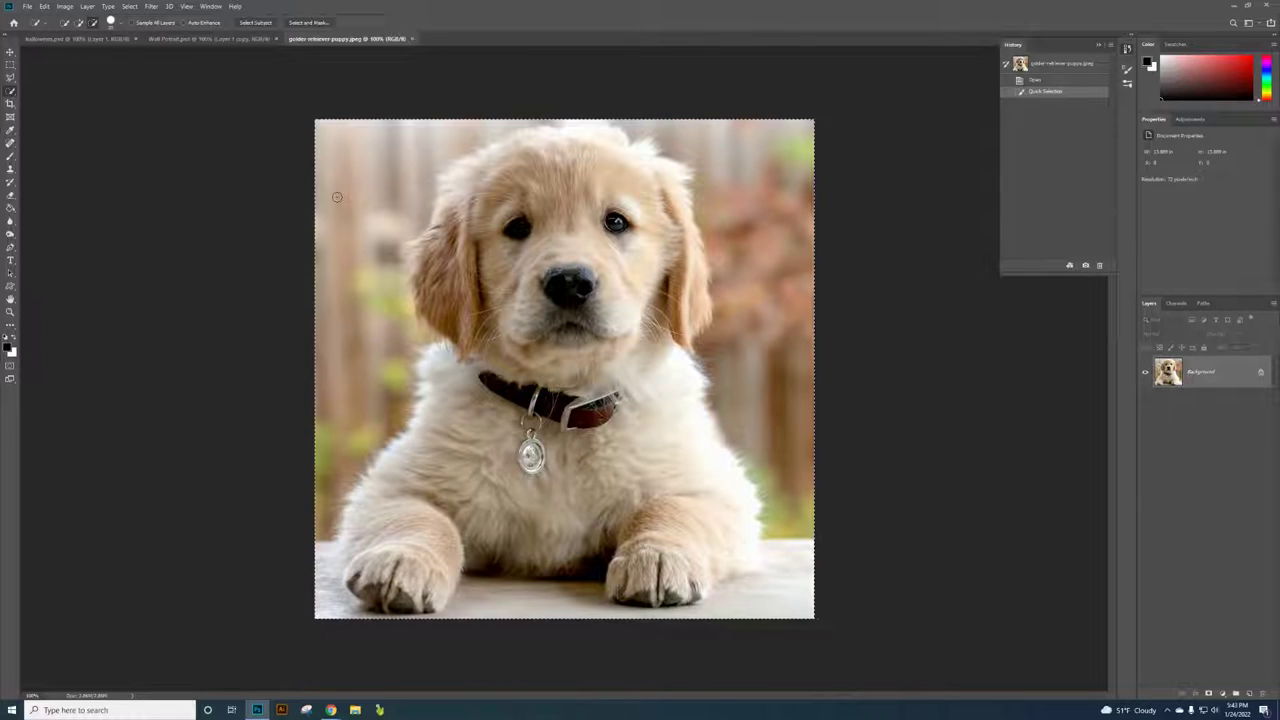
mouse_move(350, 160)
left_mouse_down()
mouse_move(343, 226)
mouse_move(362, 365)
mouse_move(315, 476)
mouse_move(317, 505)
left_mouse_up()
mouse_move(440, 135)
left_mouse_down()
mouse_move(535, 120)
mouse_move(785, 122)
mouse_move(790, 245)
mouse_move(742, 368)
mouse_move(757, 430)
mouse_move(801, 394)
left_mouse_up()
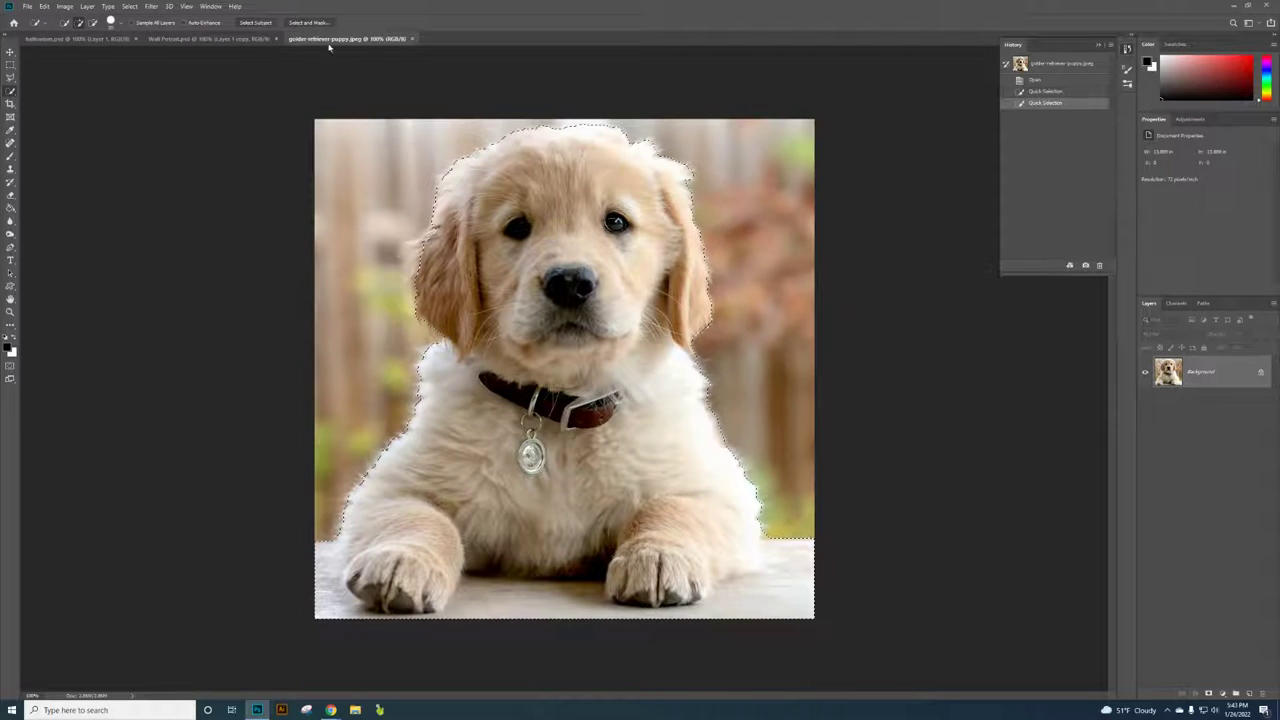
Refine the puppy selection in Select and Mask with Smooth set to 3.
left_click(308, 22)
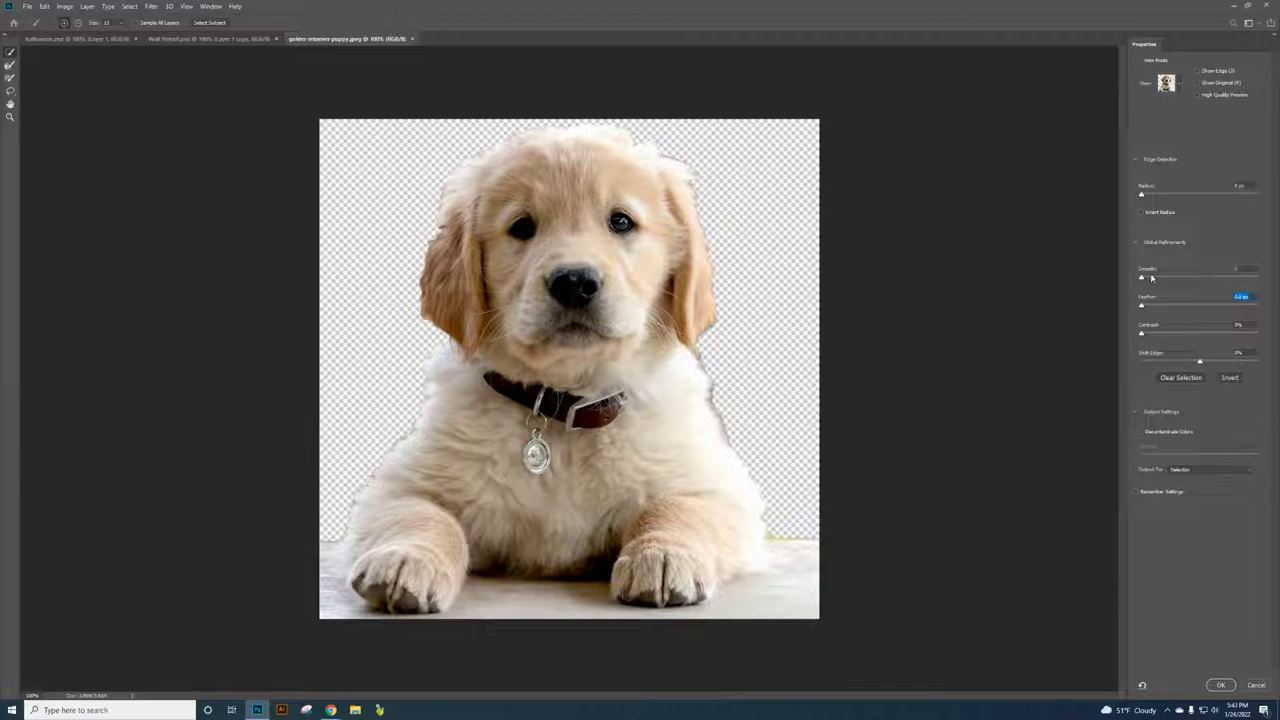
left_click_drag(1142, 279, 1200, 283)
left_click(1220, 685)
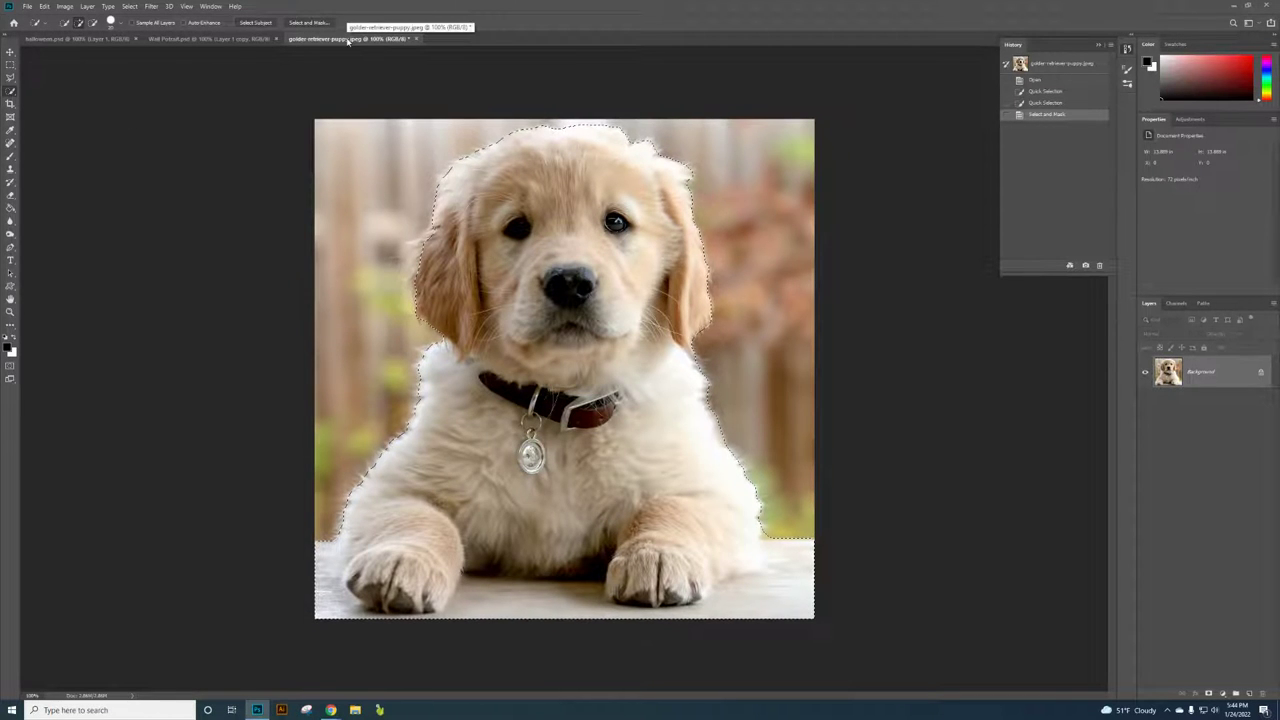
Drag the selected puppy onto Wall Portrait.psd as Layer 1, then close the puppy photo unsaved.
left_click_drag(348, 41, 446, 202)
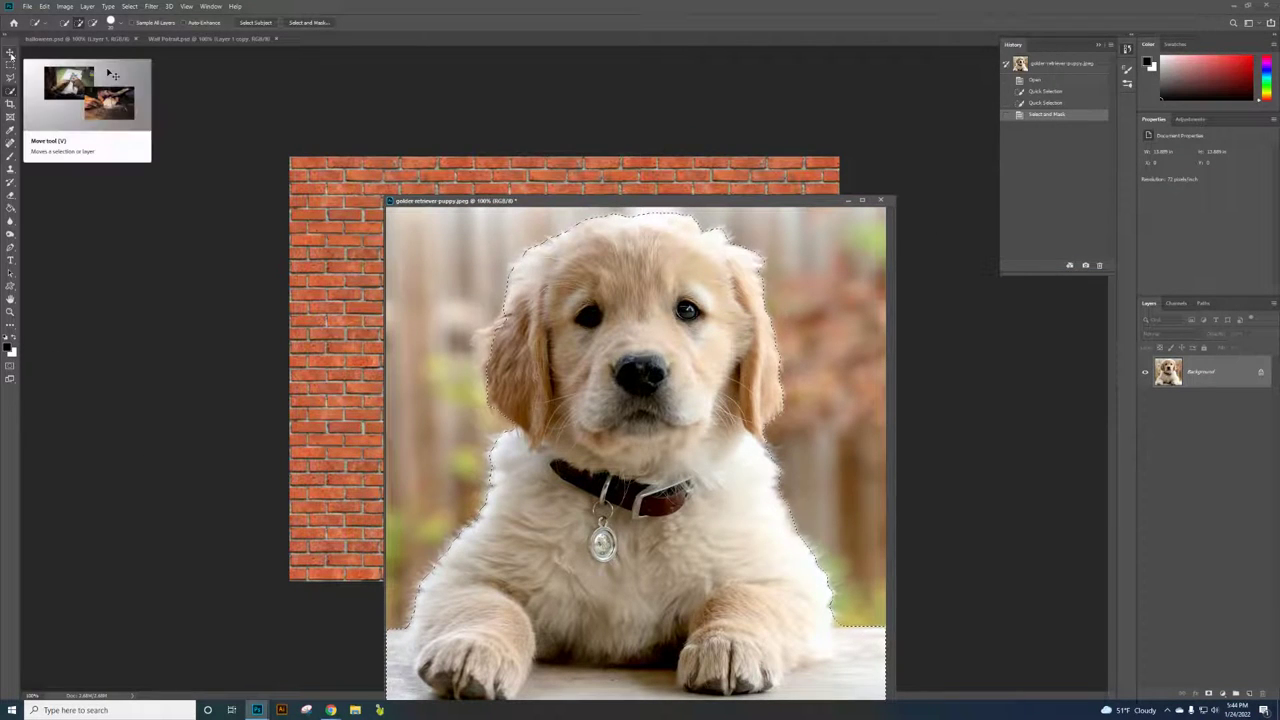
left_click(11, 53)
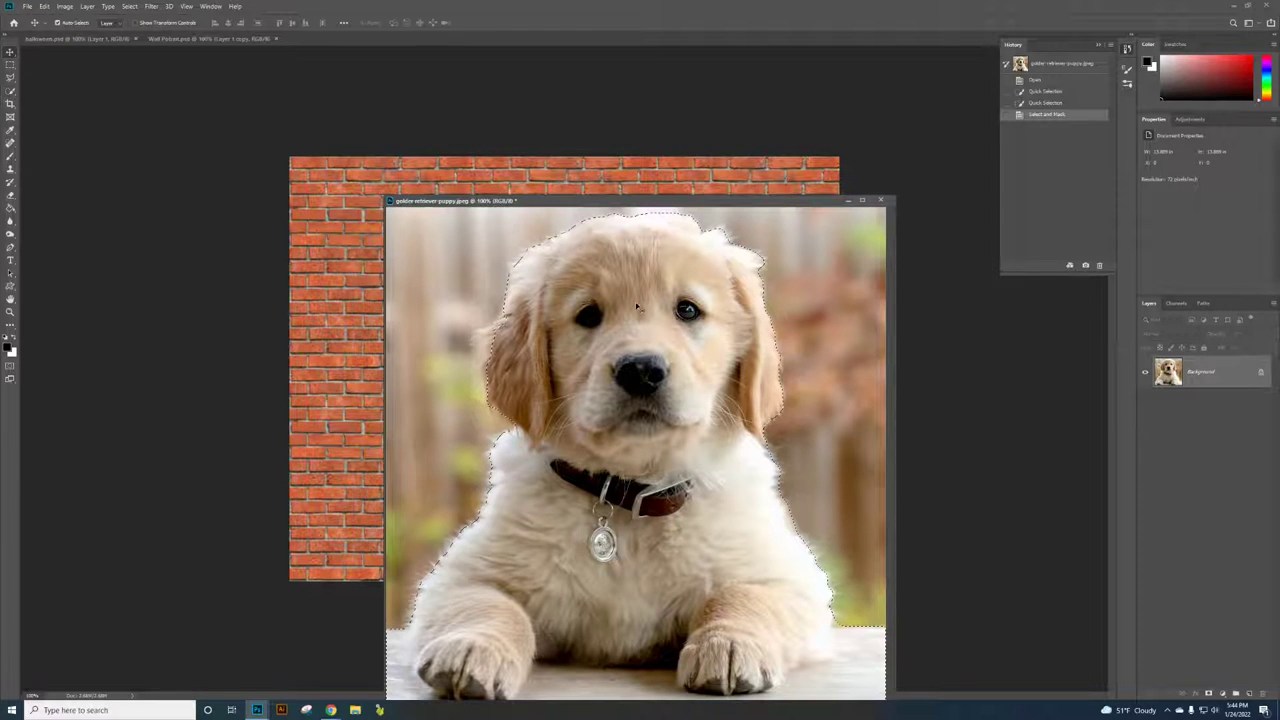
left_click_drag(640, 362, 352, 334)
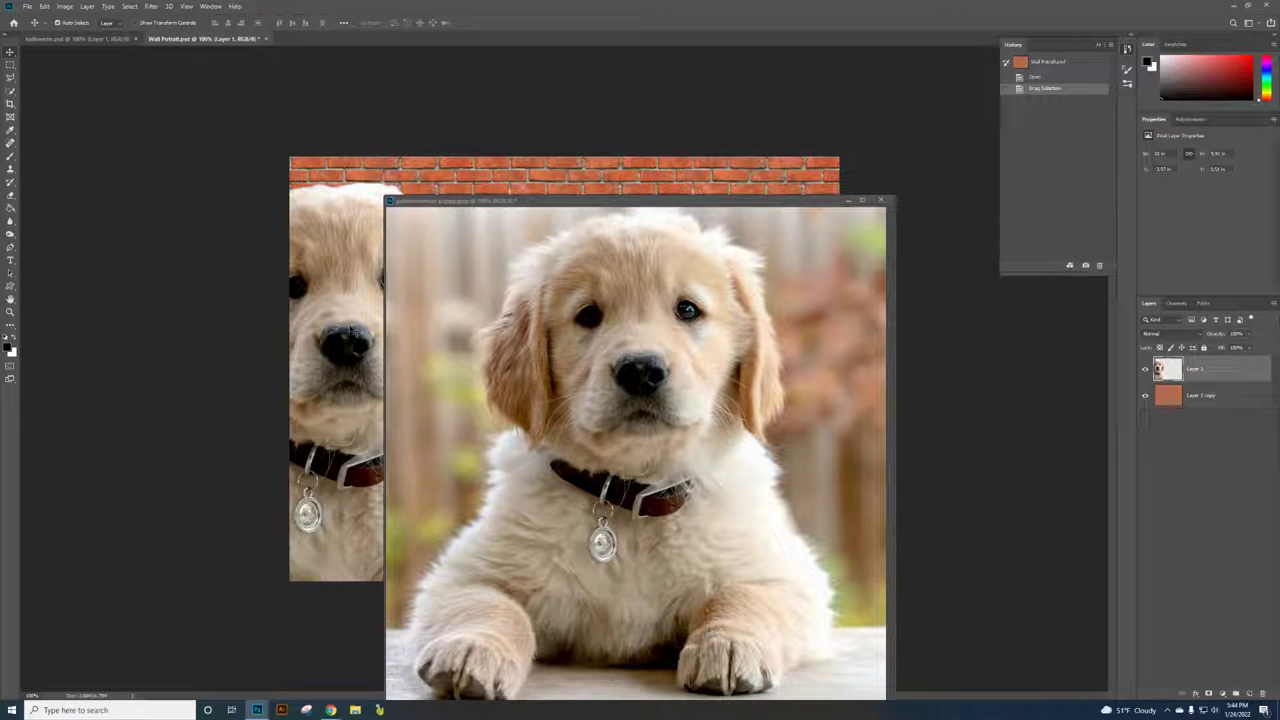
left_click(881, 201)
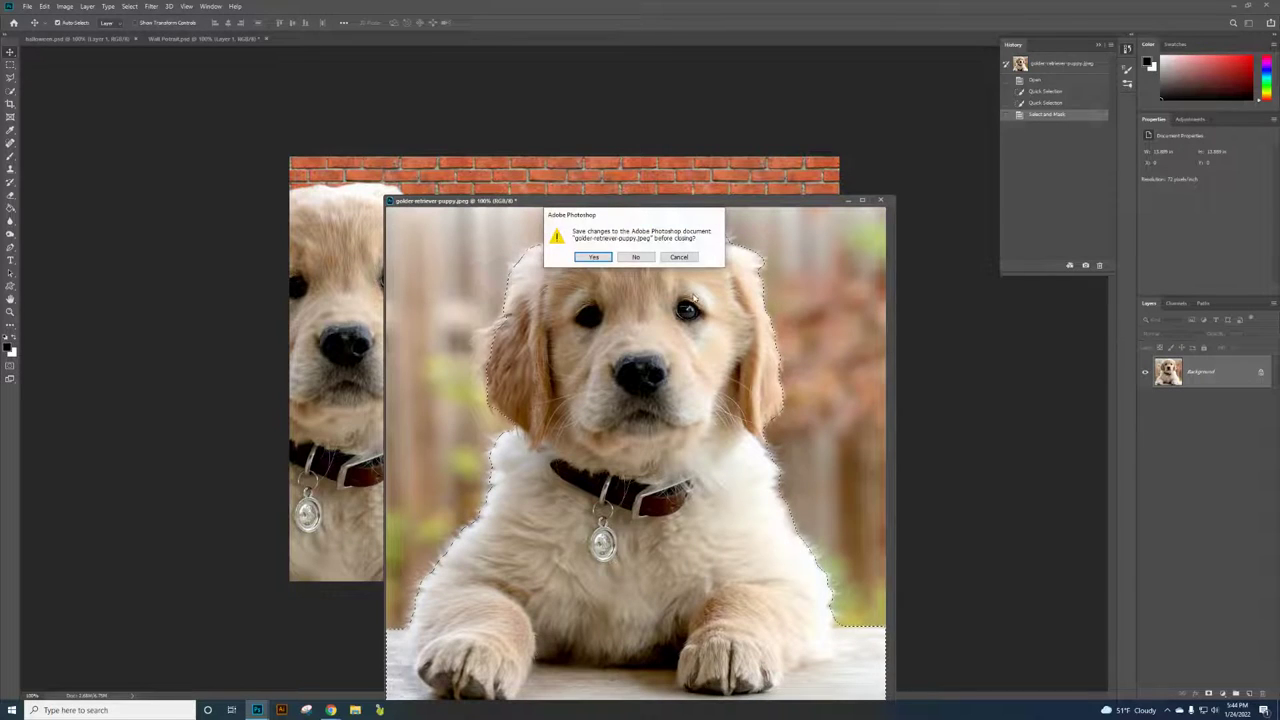
left_click(638, 257)
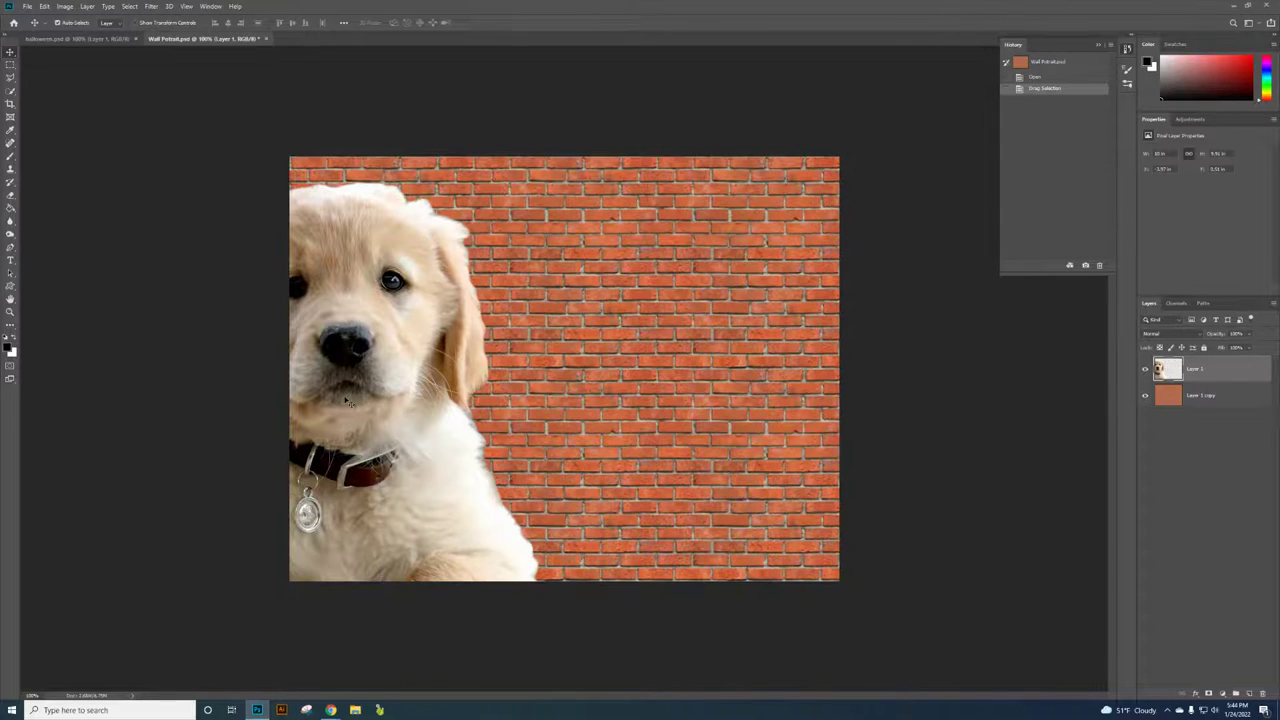
Free Transform the puppy layer to resize it and centre it along the wall's bottom edge.
left_click_drag(374, 391, 591, 402)
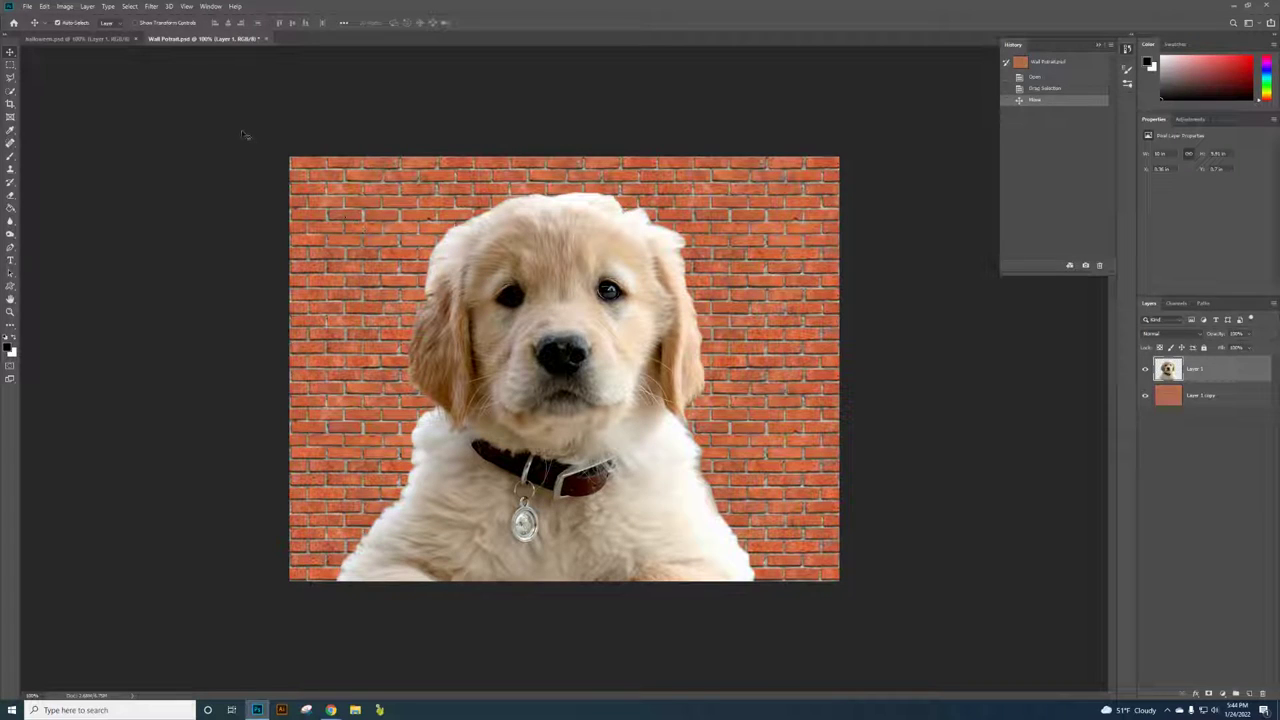
left_click(44, 6)
left_click(66, 225)
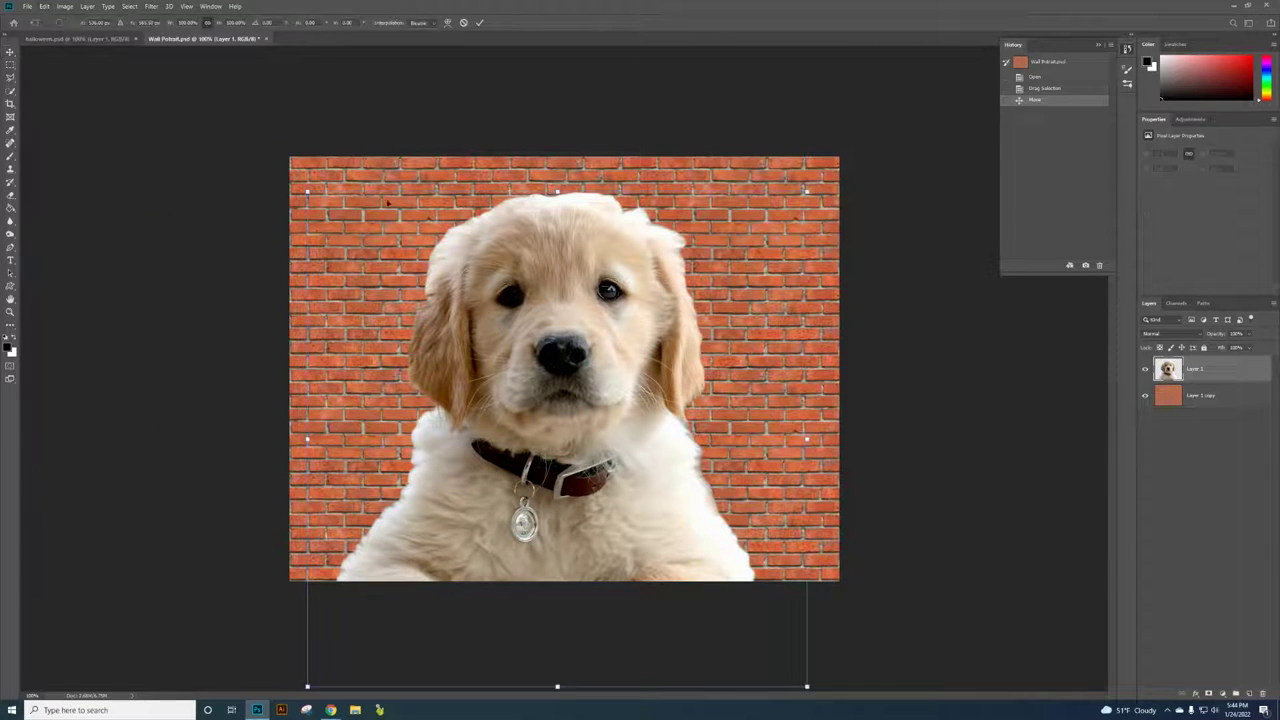
left_click_drag(307, 190, 423, 305)
left_click_drag(618, 428, 559, 385)
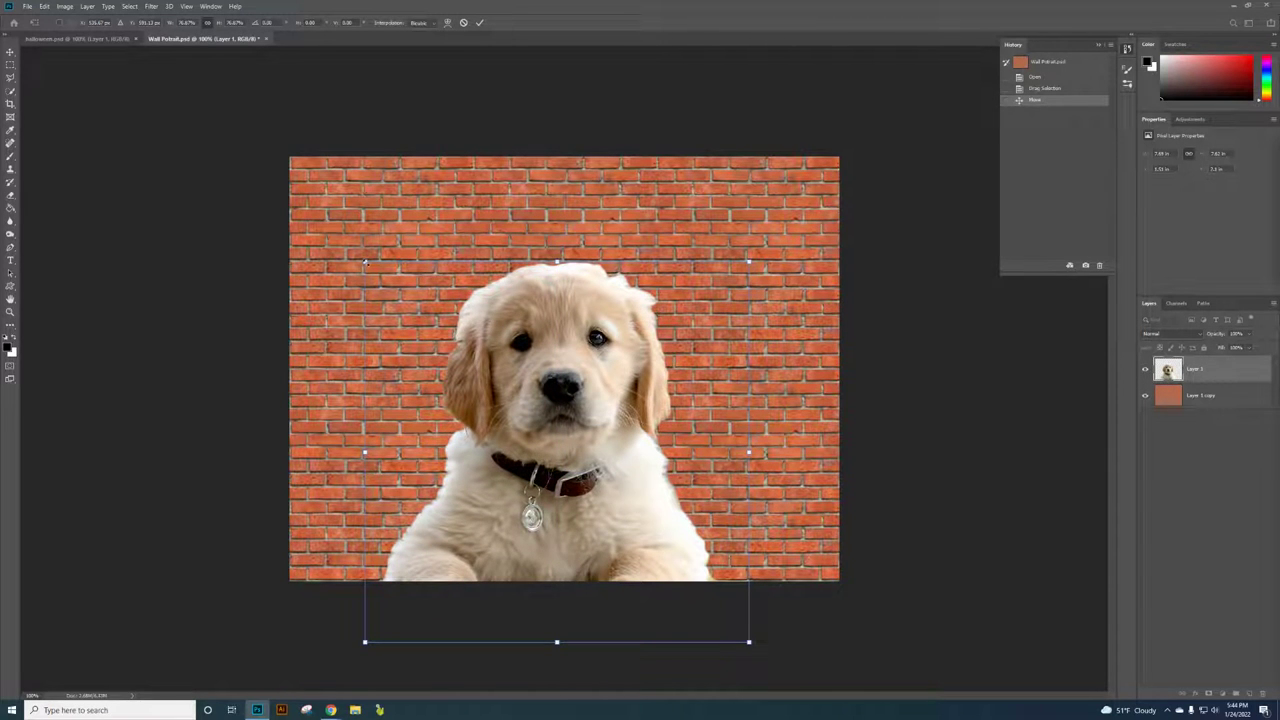
left_click_drag(365, 262, 338, 226)
mouse_move(545, 366)
left_mouse_down()
mouse_move(566, 345)
mouse_move(566, 373)
left_mouse_up()
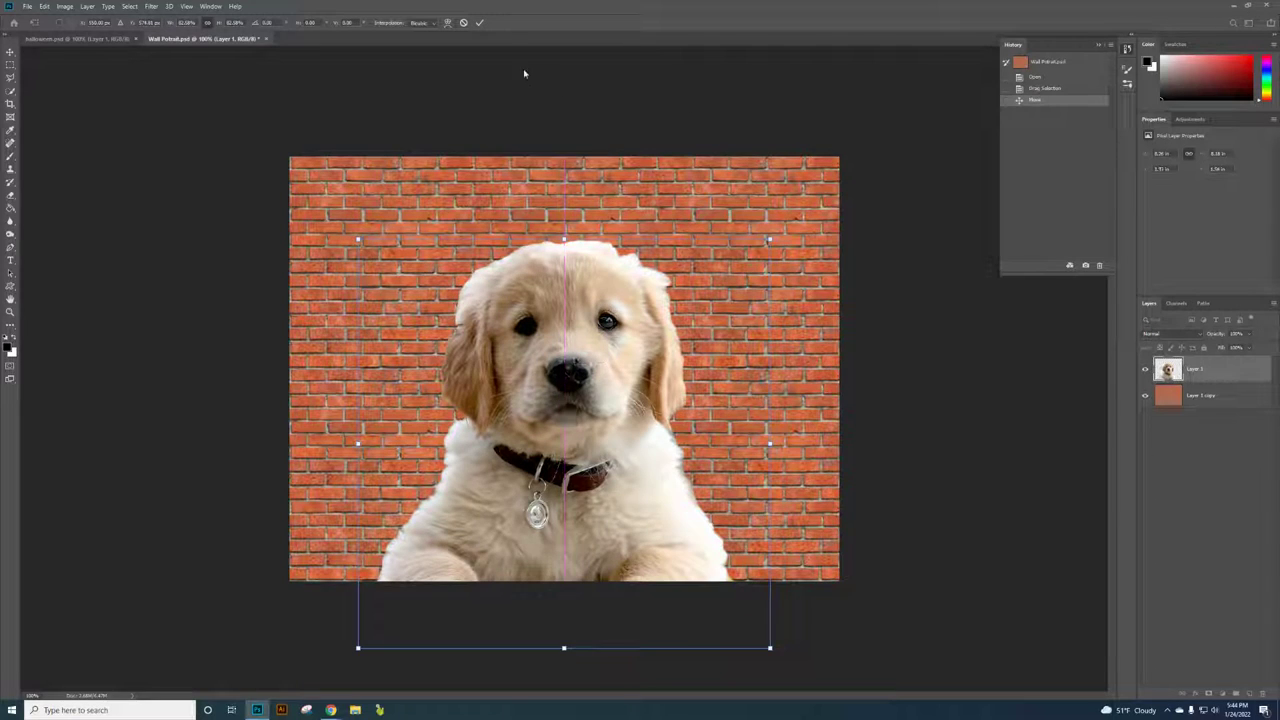
key("Return")
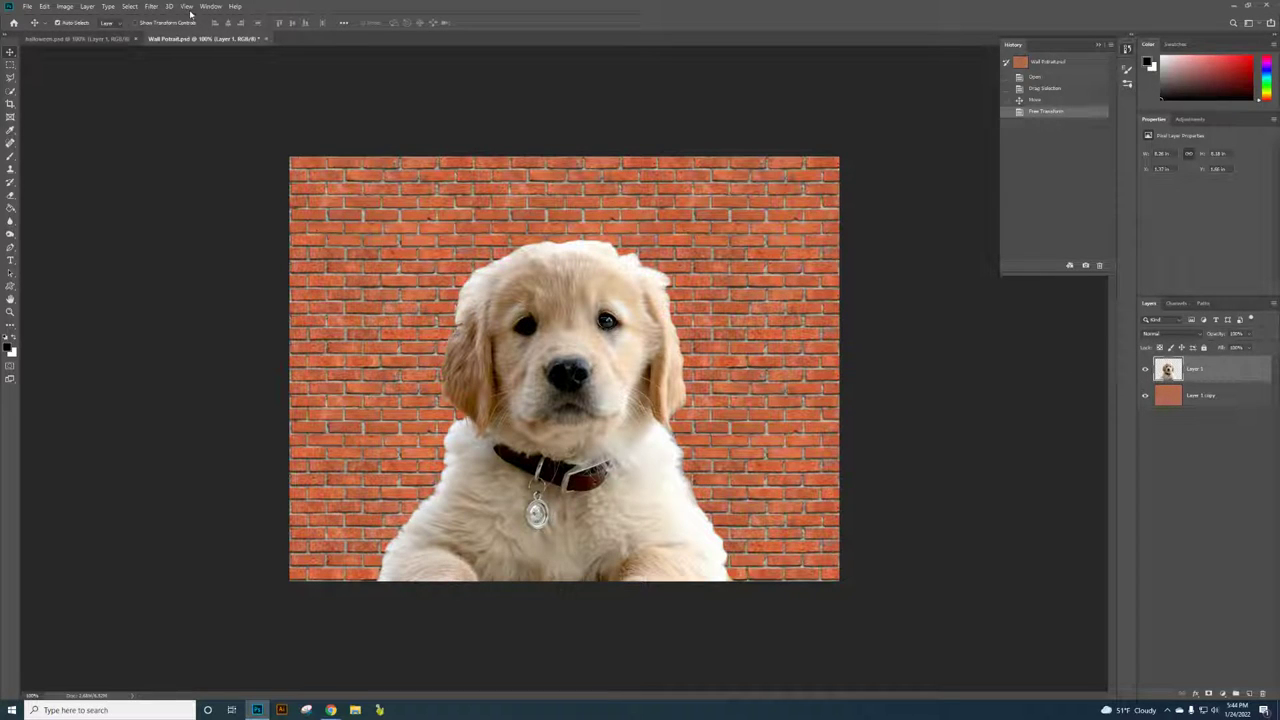
In the Filter Gallery, preview Smudge Stick, Watercolor, Underpainting, Paint Daubs and Sponge, then apply Poster Edges.
left_click(152, 7)
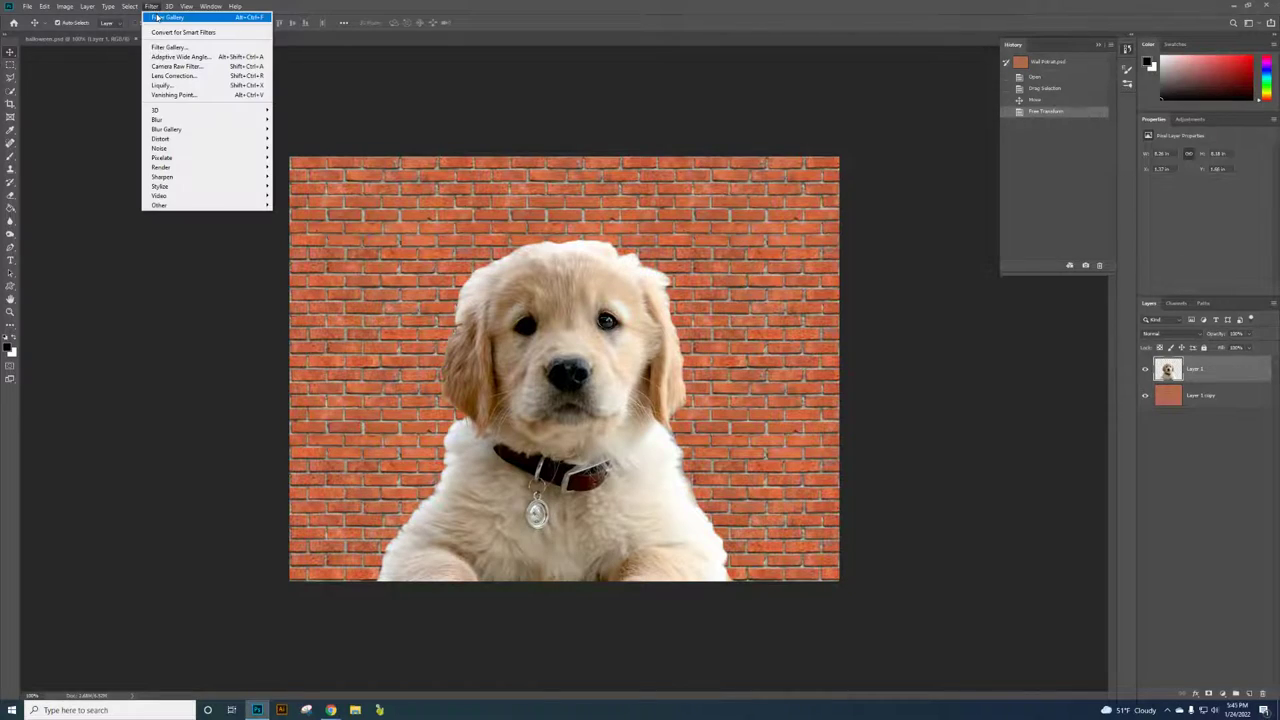
left_click(163, 48)
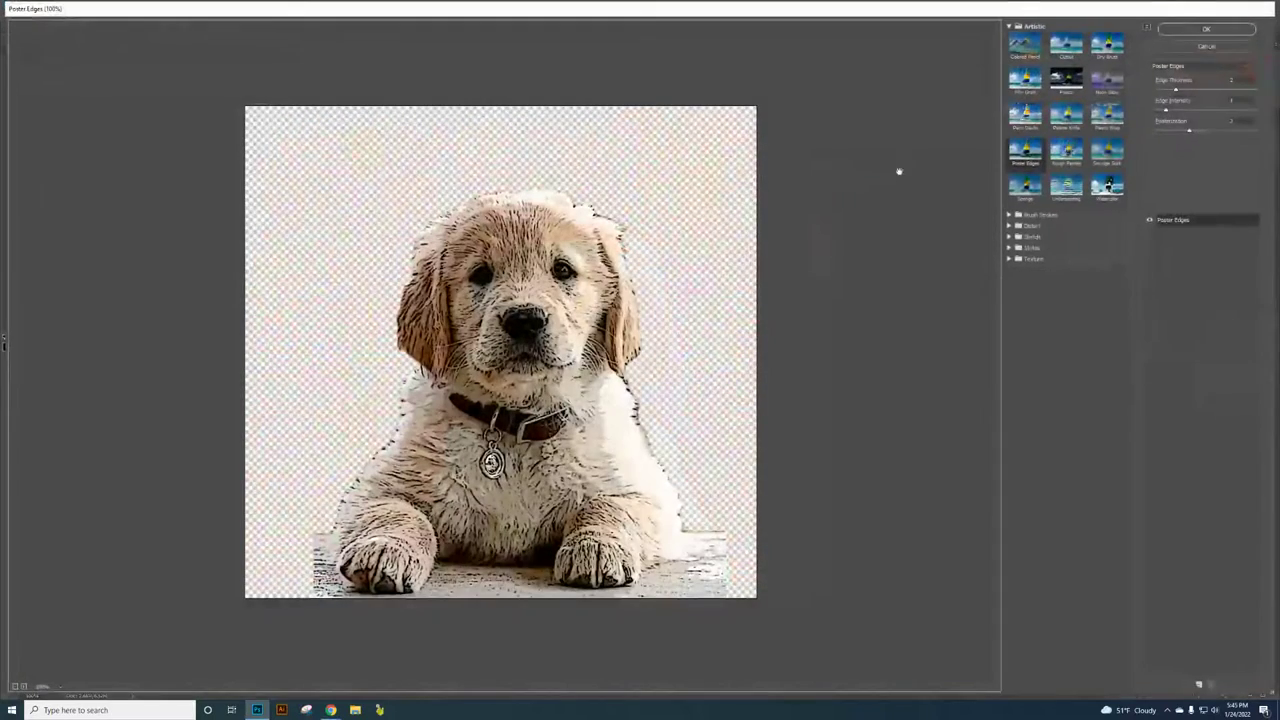
left_click(1010, 26)
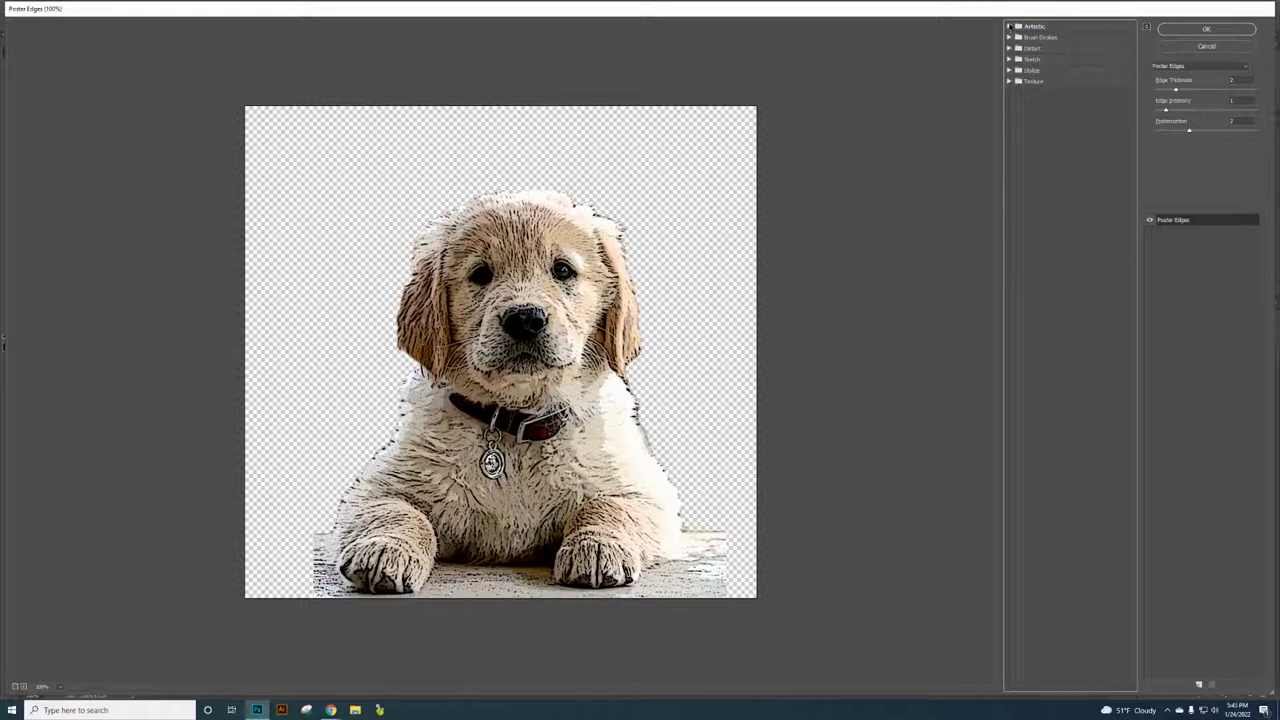
left_click(1009, 27)
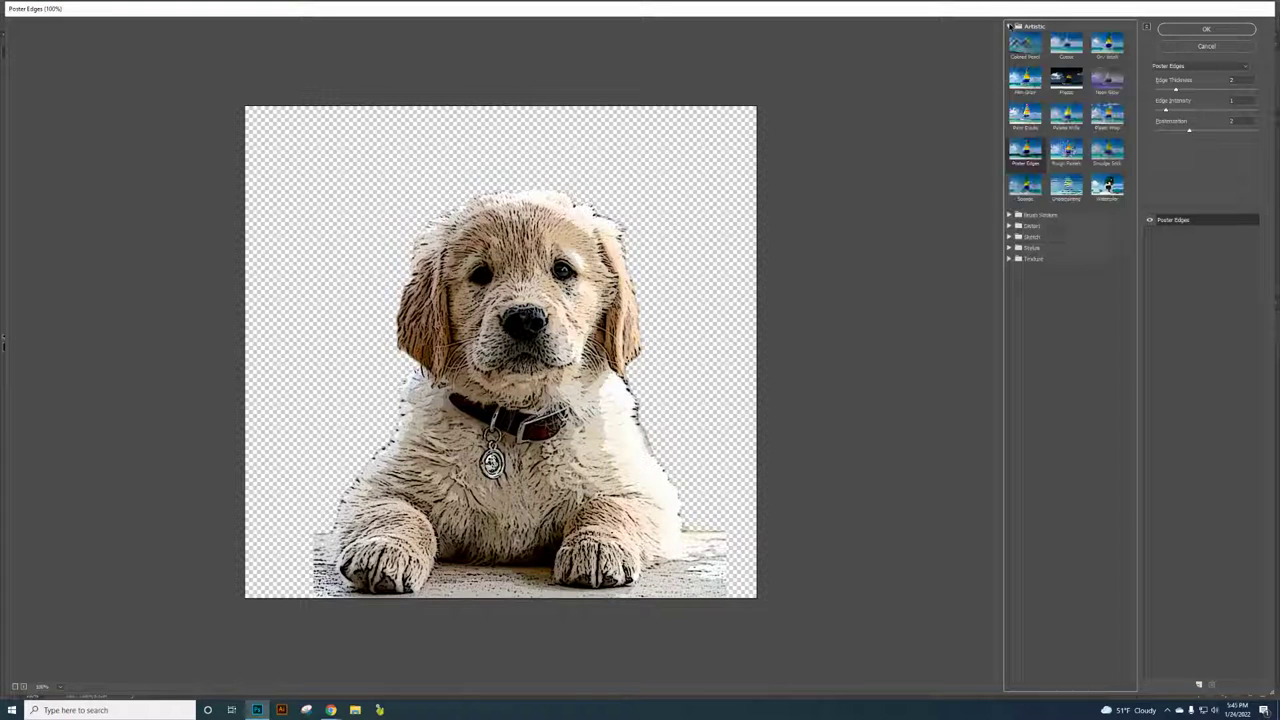
left_click(1025, 187)
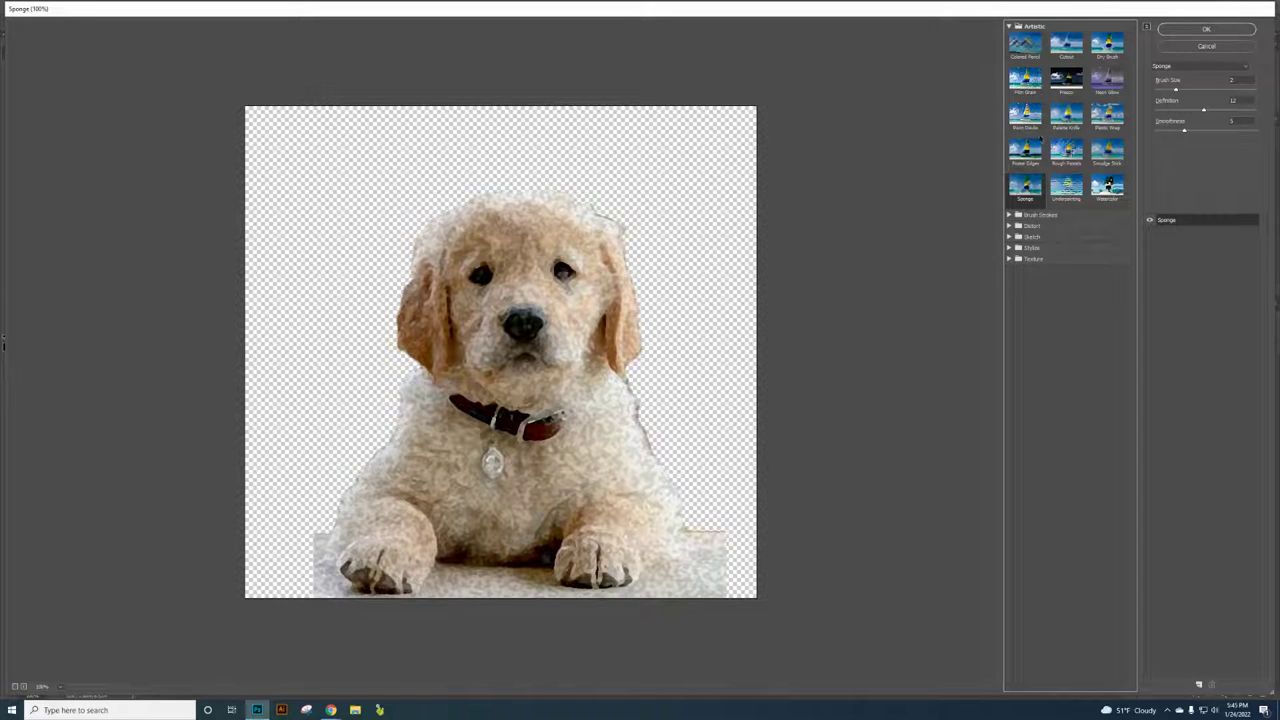
left_click(1107, 186)
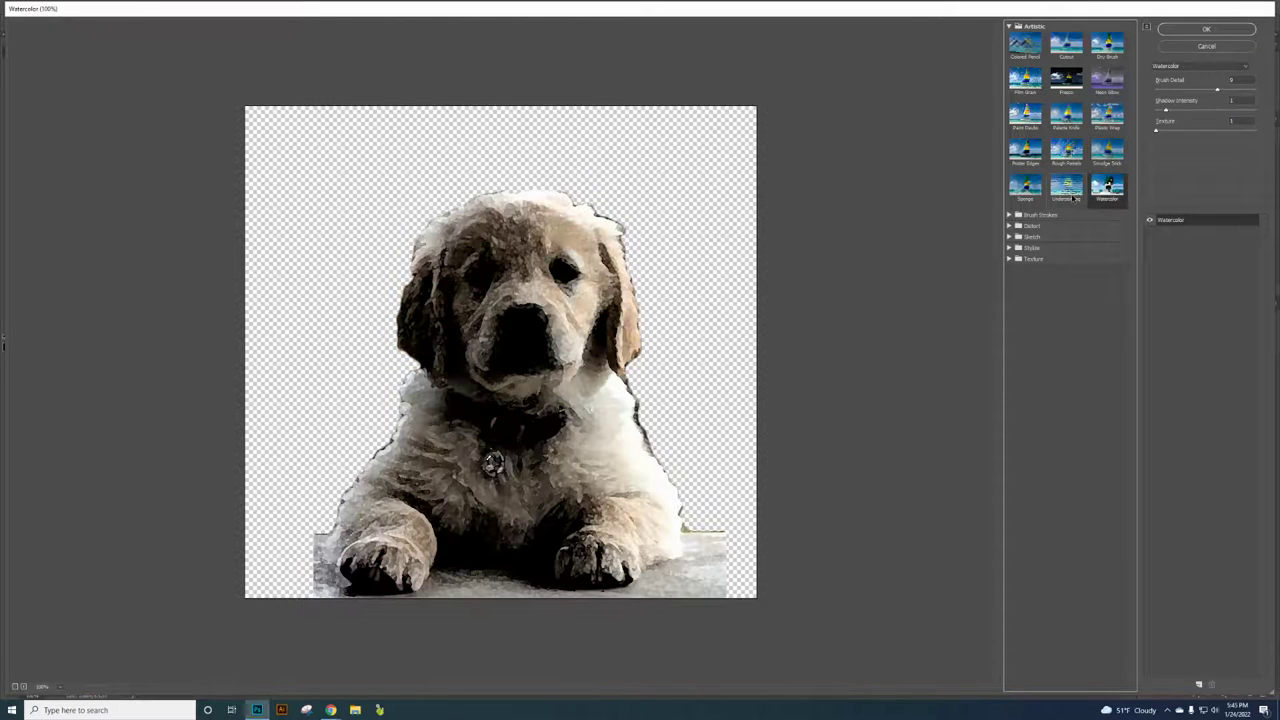
left_click(1066, 190)
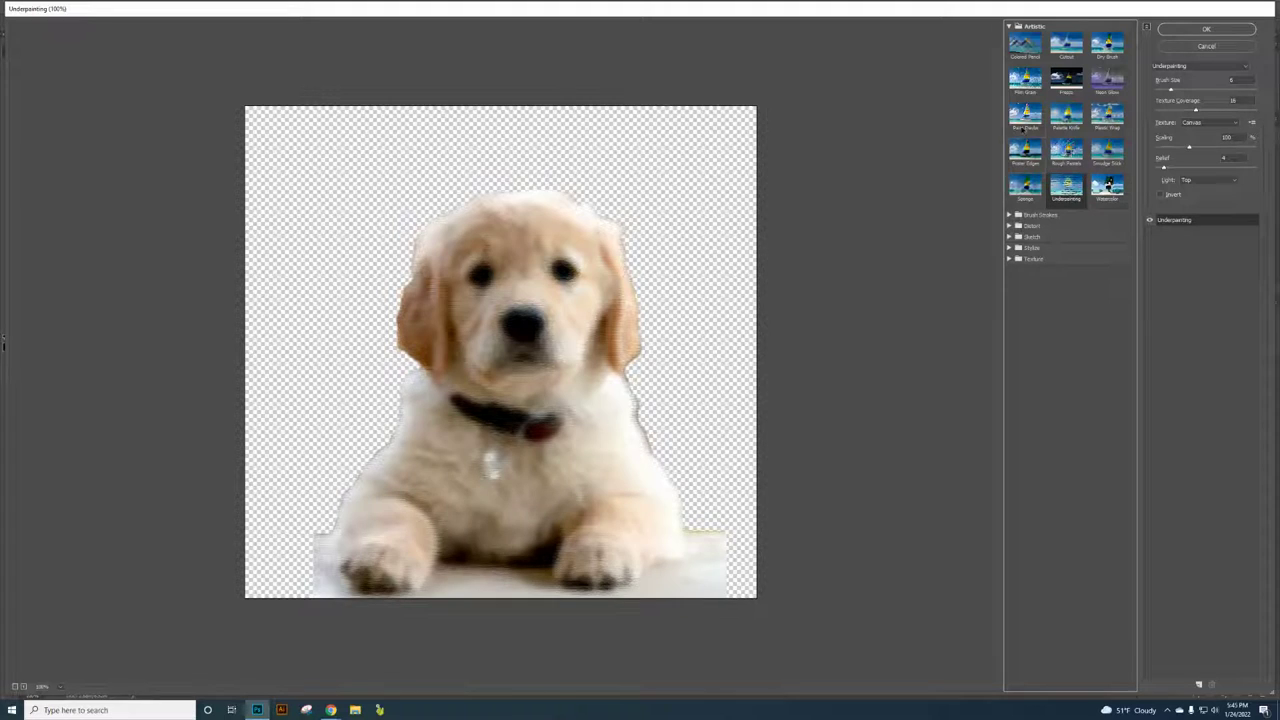
left_click(1024, 120)
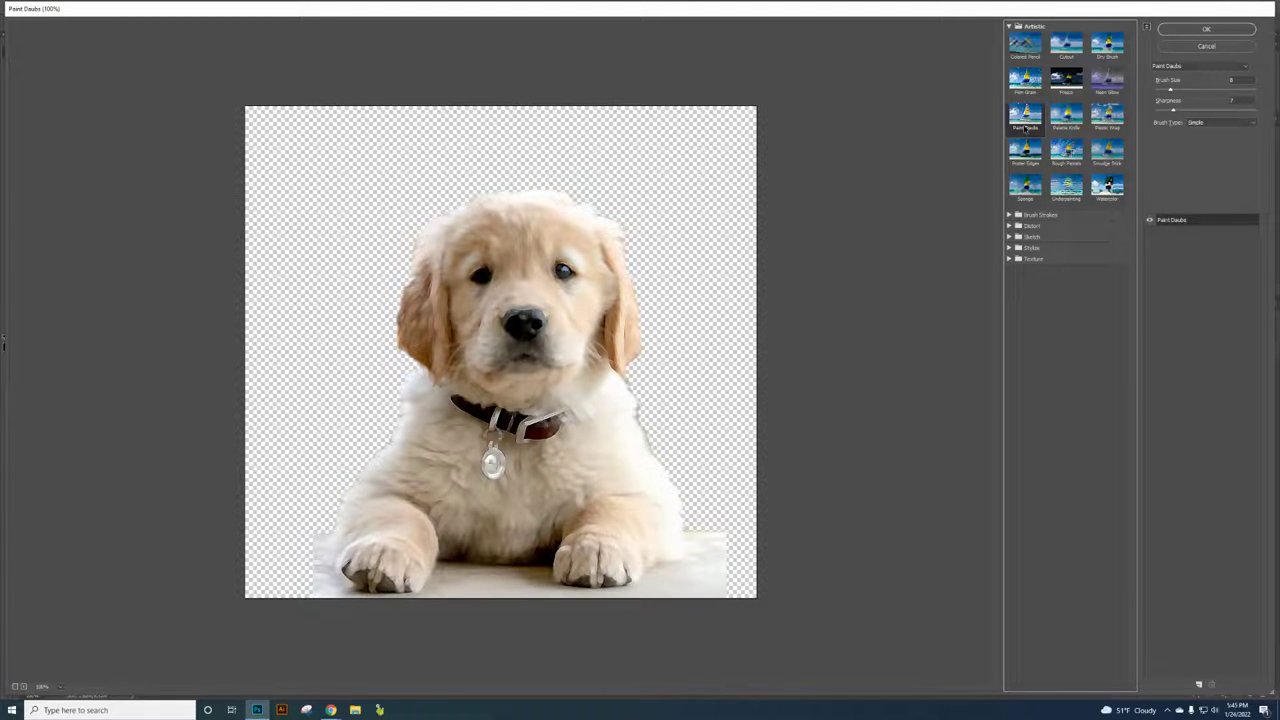
left_click(1026, 188)
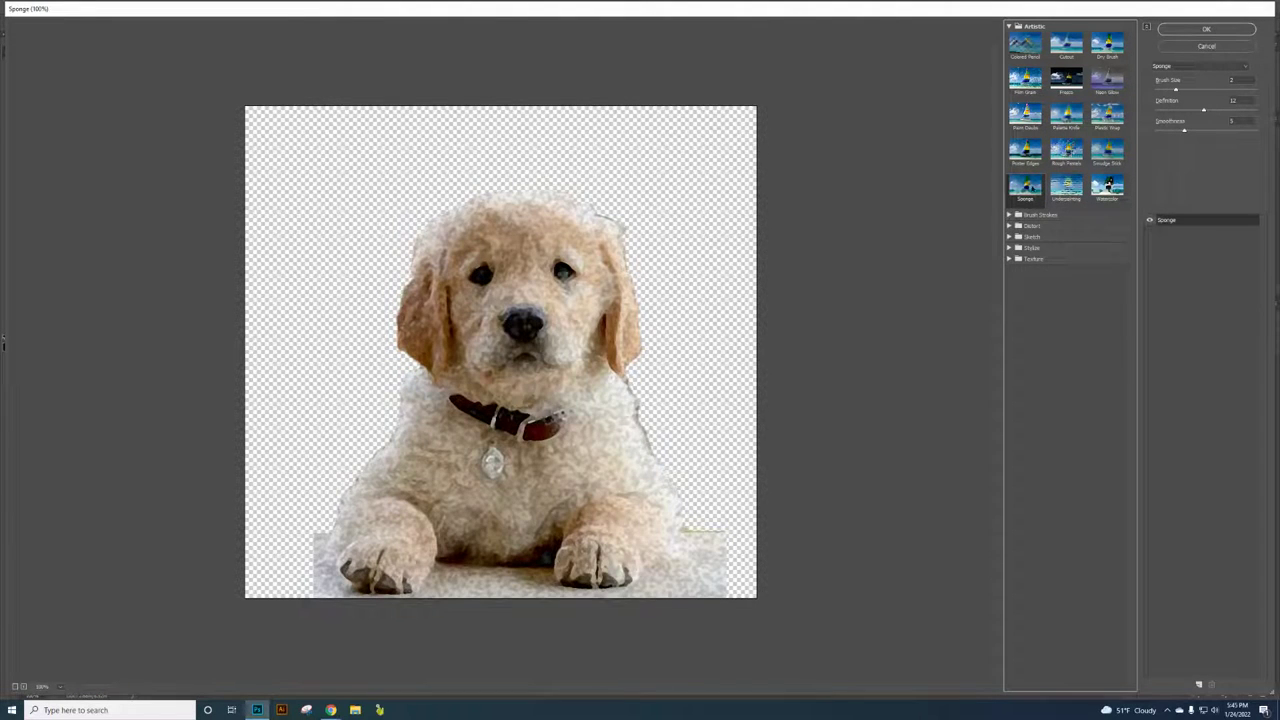
left_click(1028, 152)
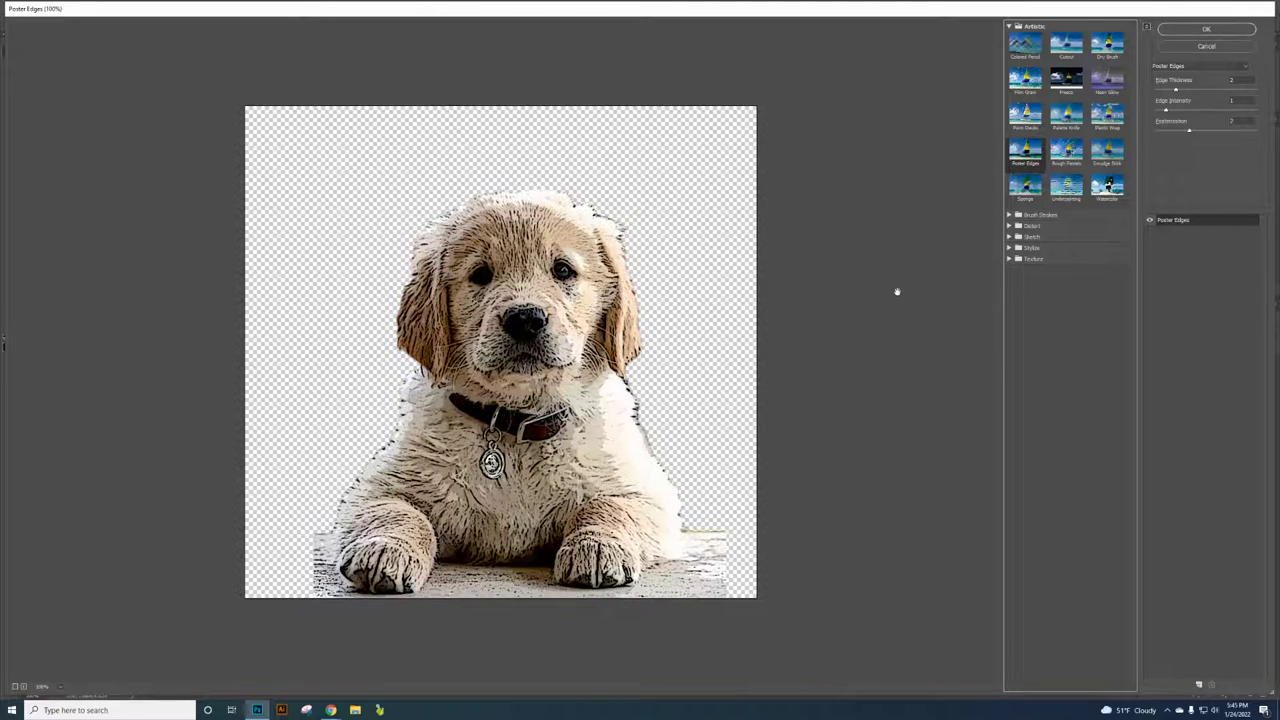
left_click(1200, 29)
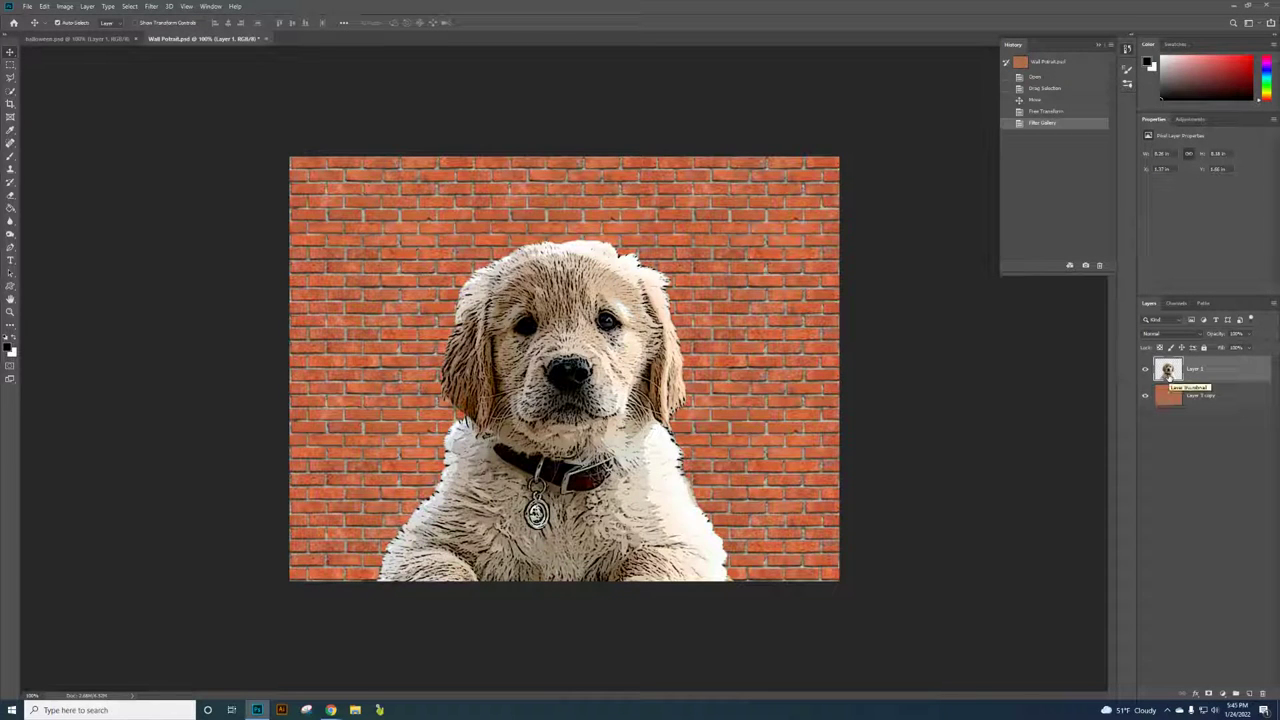
Add a thick black Stroke layer style positioned Outside around the puppy on Layer 1.
double_click(1168, 372)
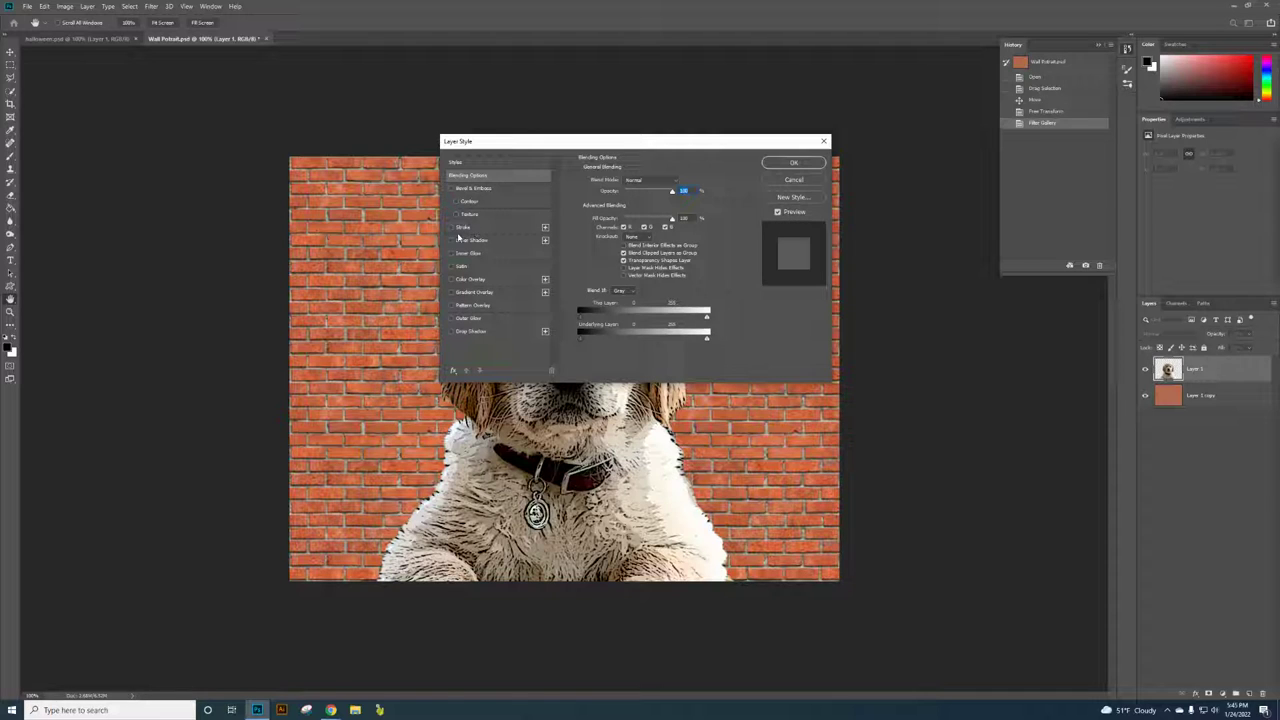
left_click(475, 229)
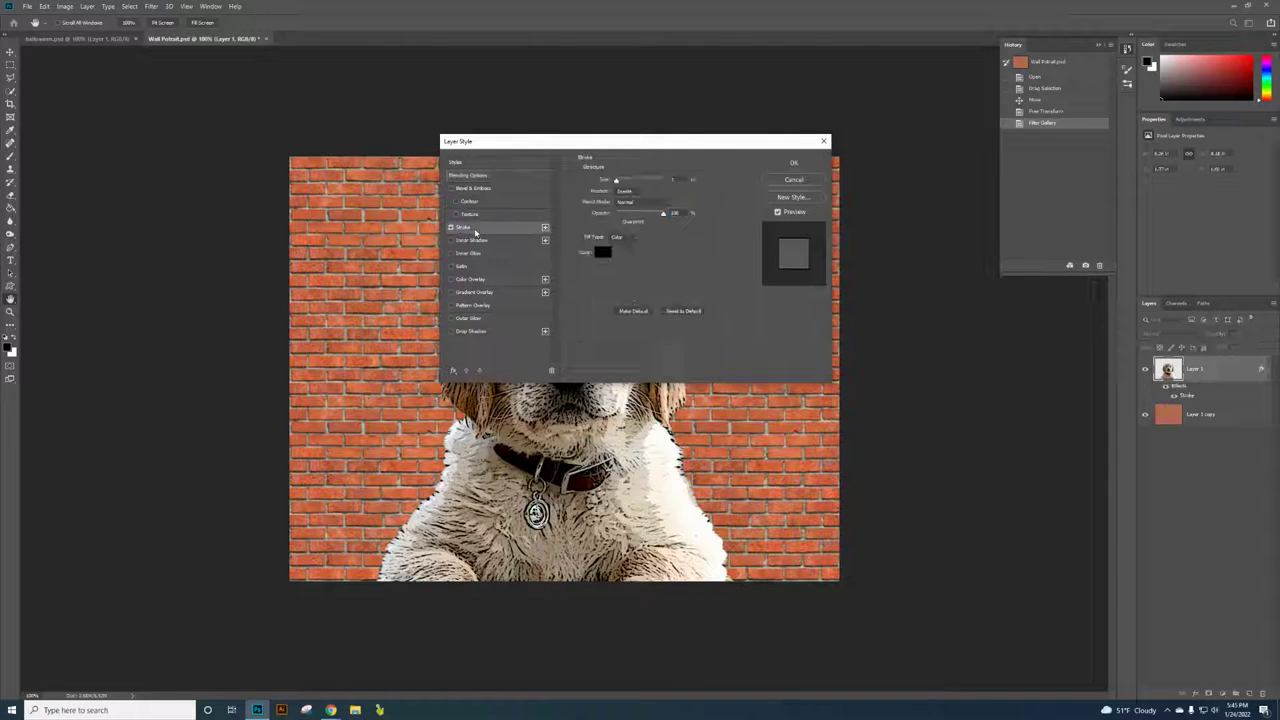
mouse_move(617, 181)
left_mouse_down()
mouse_move(640, 185)
mouse_move(604, 197)
mouse_move(630, 202)
left_mouse_up()
left_click(640, 191)
left_click(630, 199)
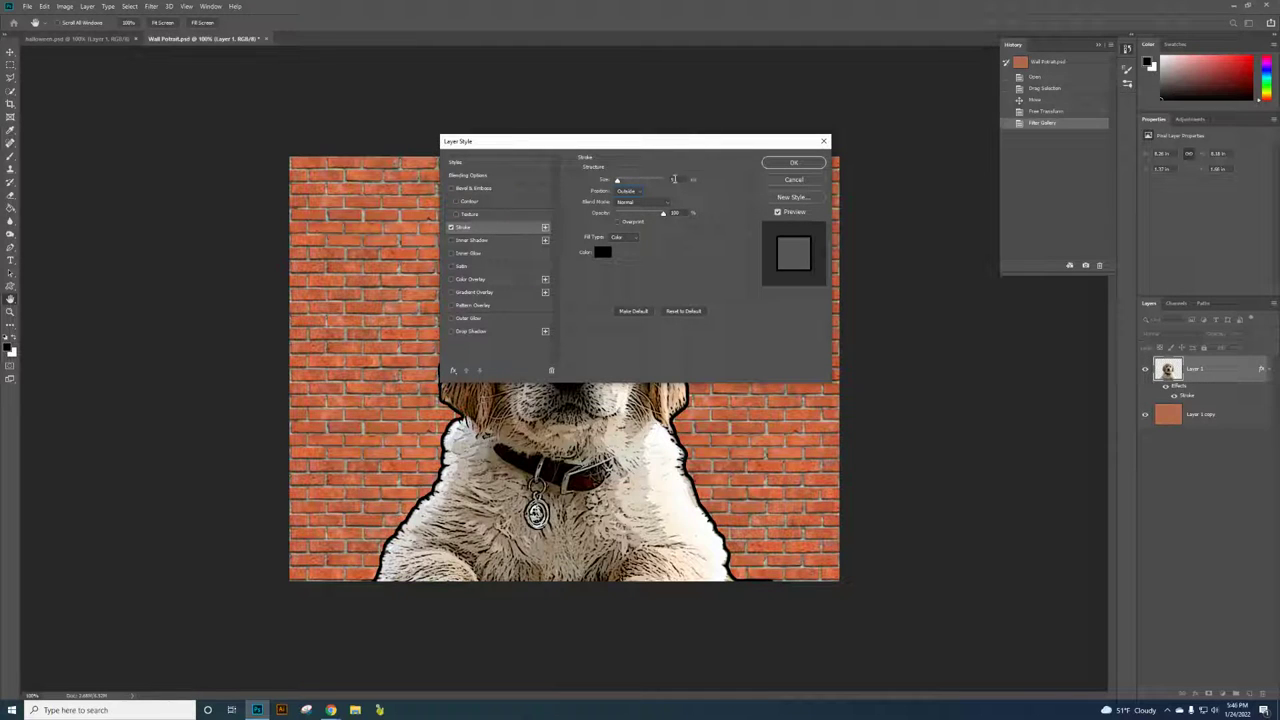
left_click(805, 163)
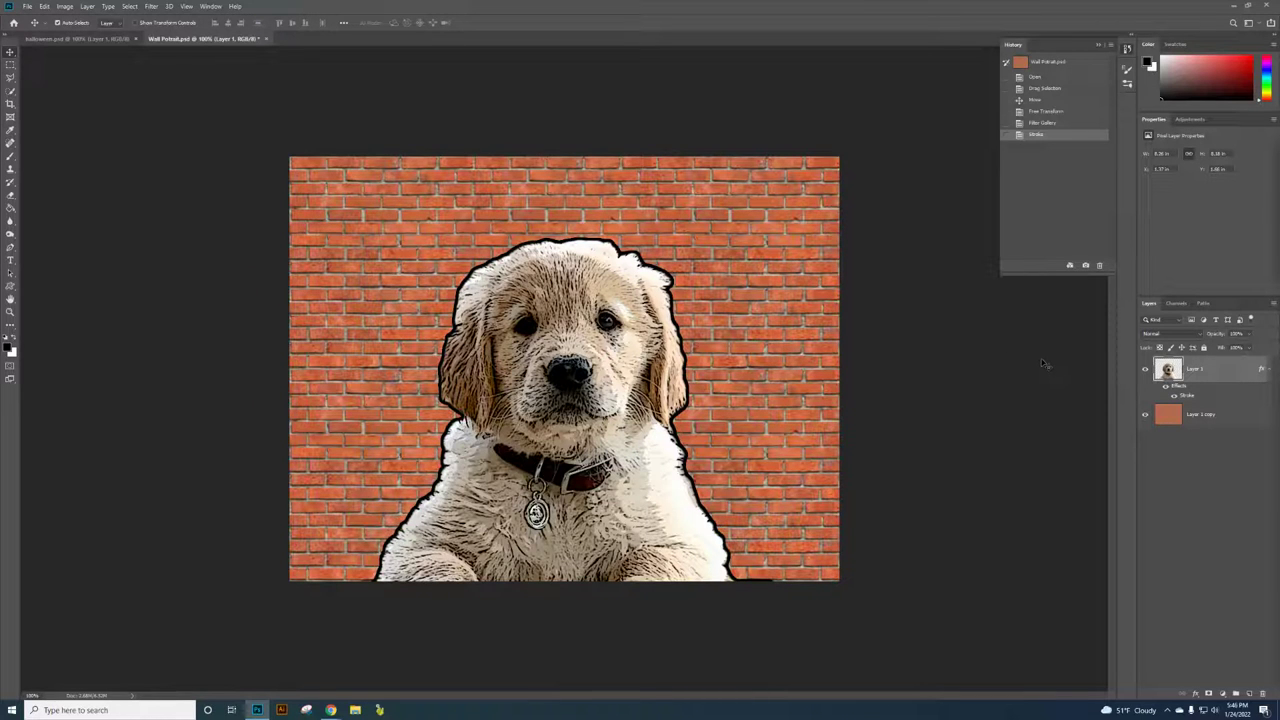
Switch the puppy layer to Multiply blending so bricks show through, then Merge Visible into one layer.
left_click(1178, 335)
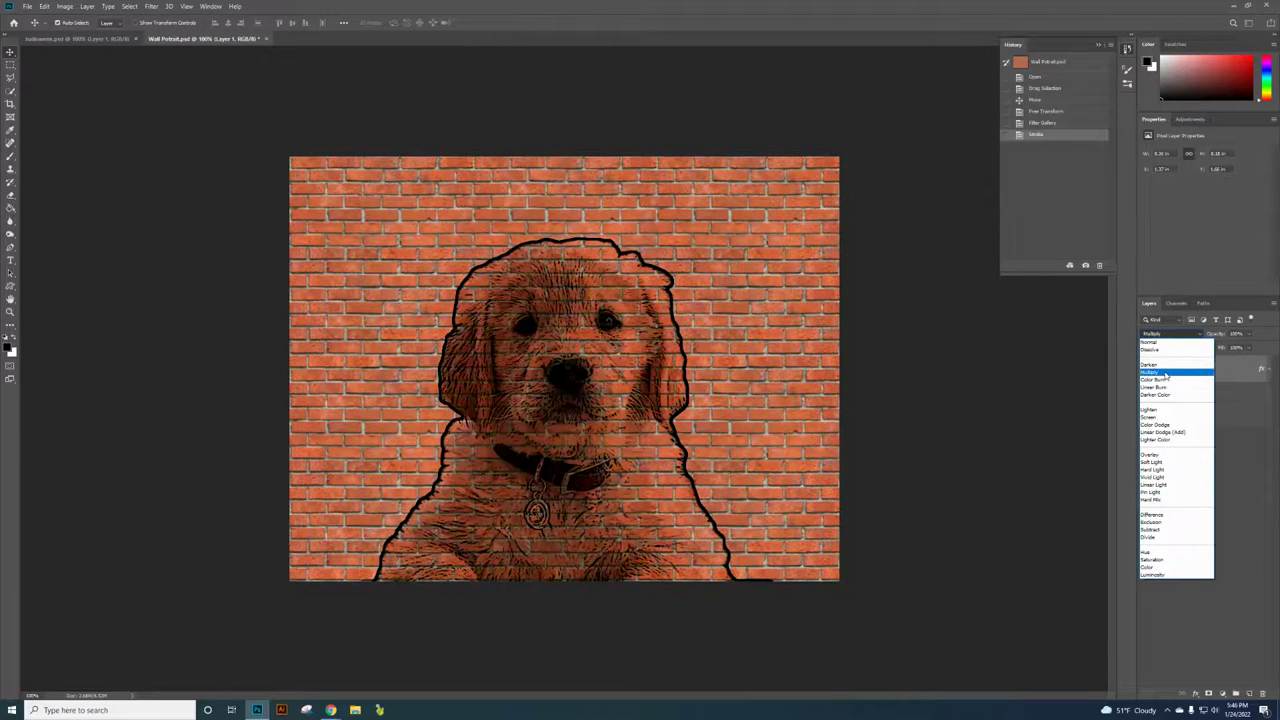
left_click(1165, 373)
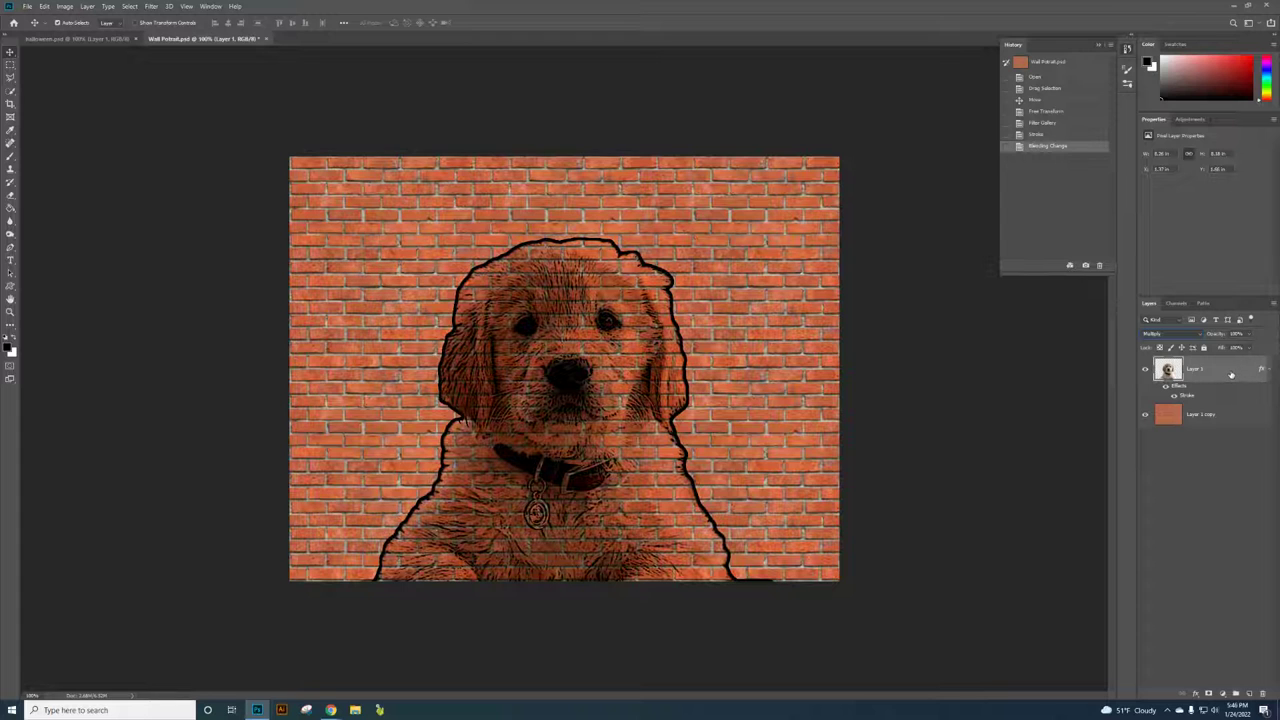
right_click(1232, 374)
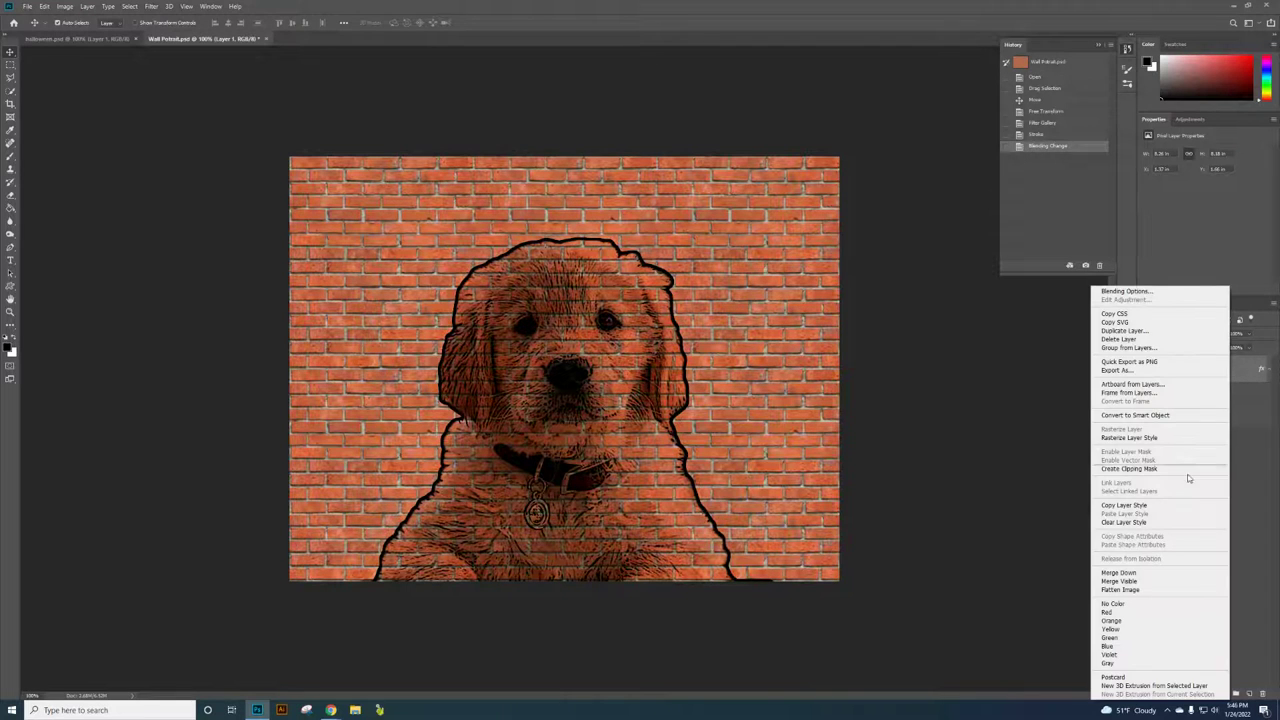
left_click(1134, 582)
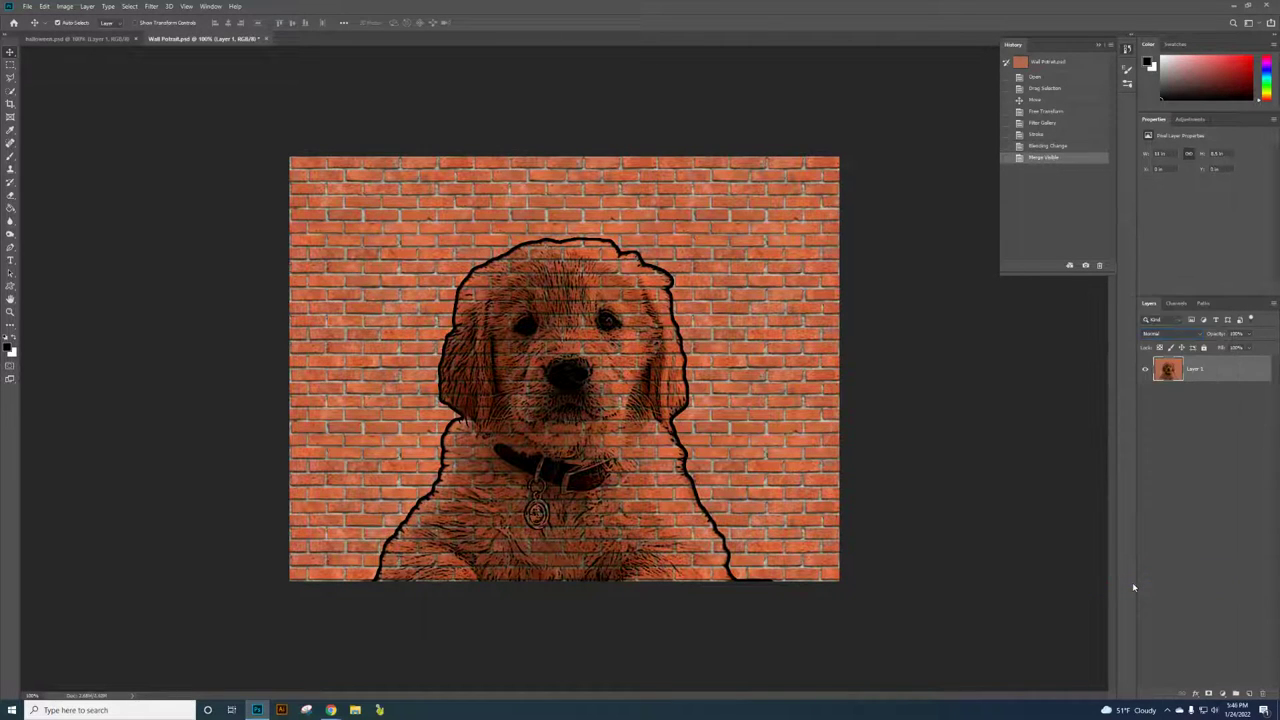
Apply a Perspective transform, raising the top-left corner so the wall recedes to the right.
left_click(45, 8)
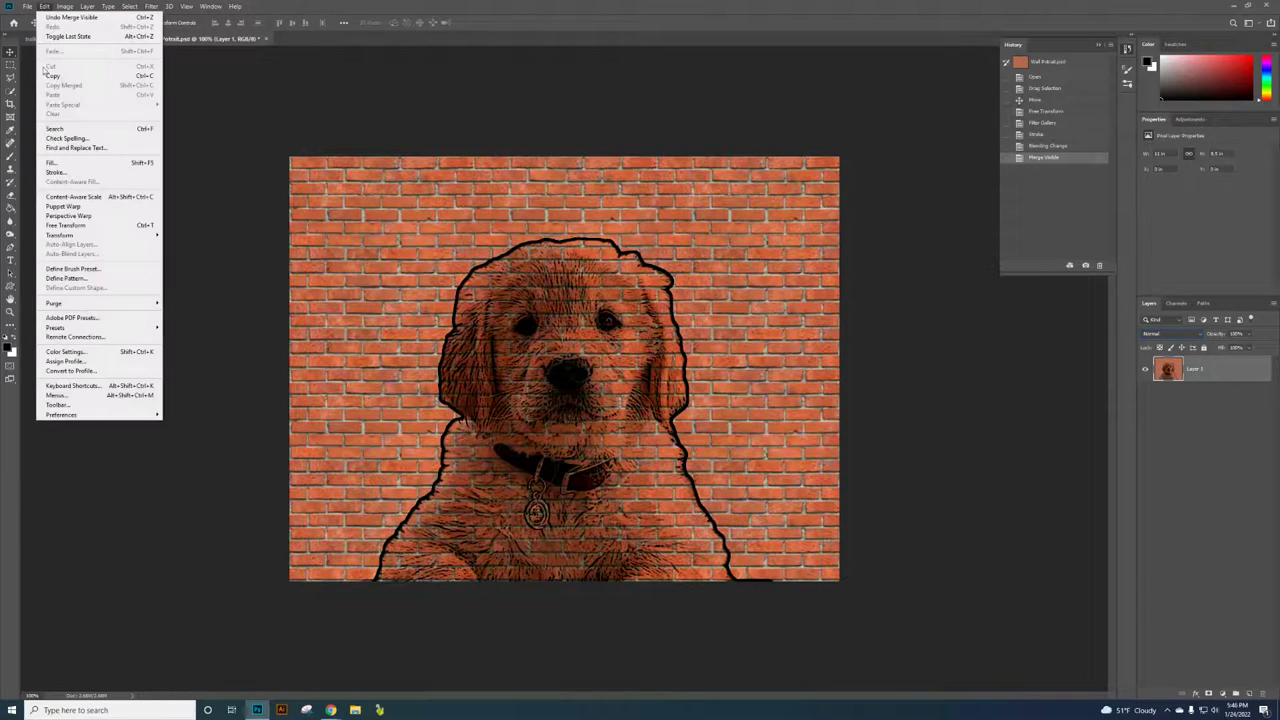
mouse_move(135, 236)
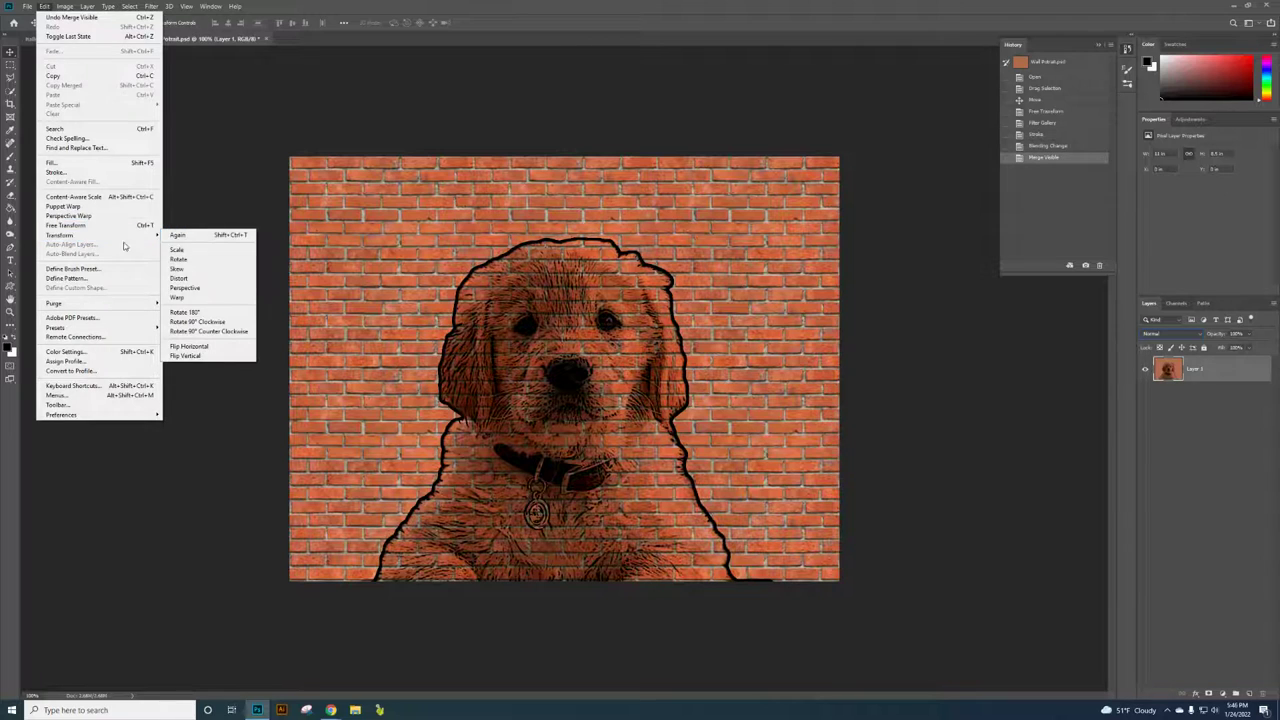
left_click(195, 289)
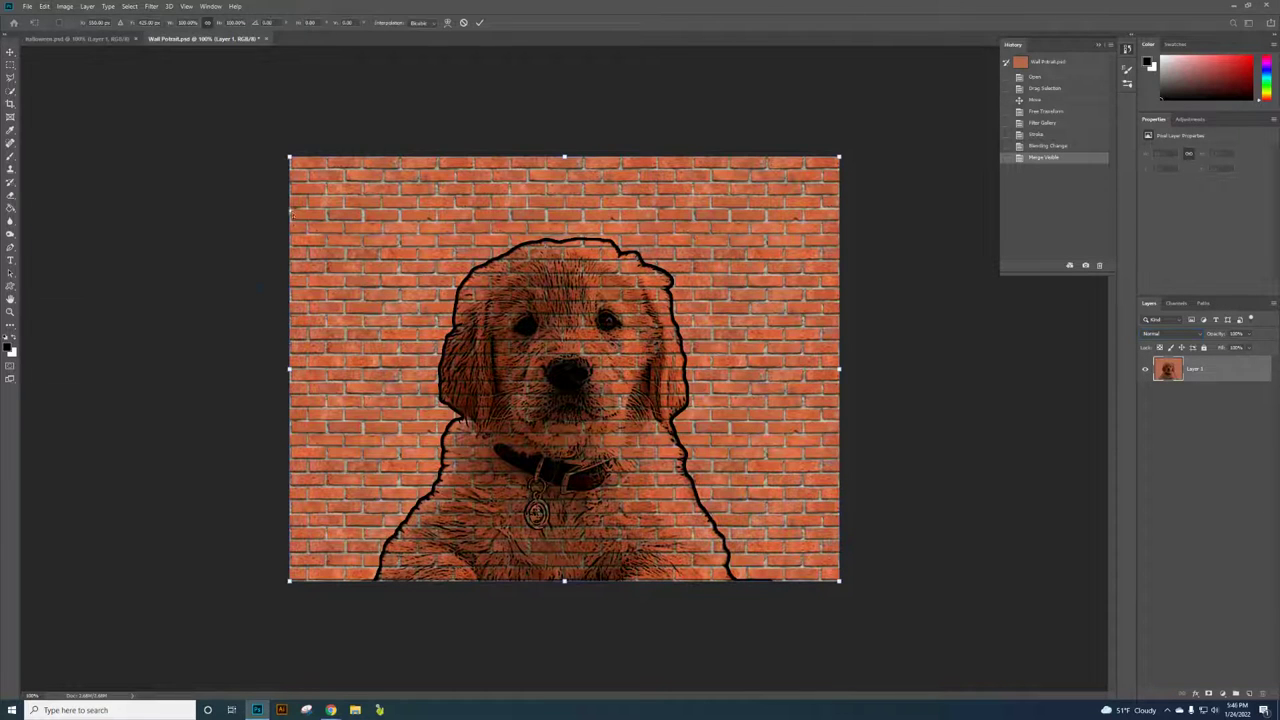
left_click_drag(289, 158, 285, 125)
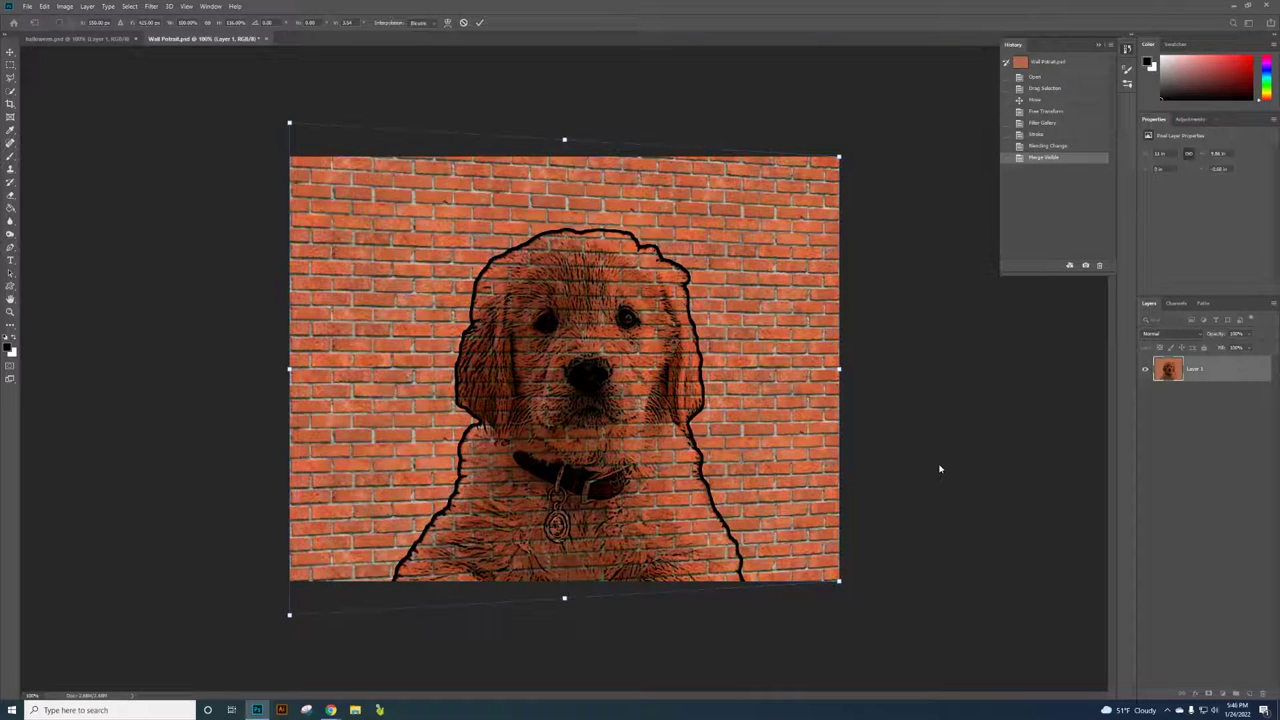
key("Return")
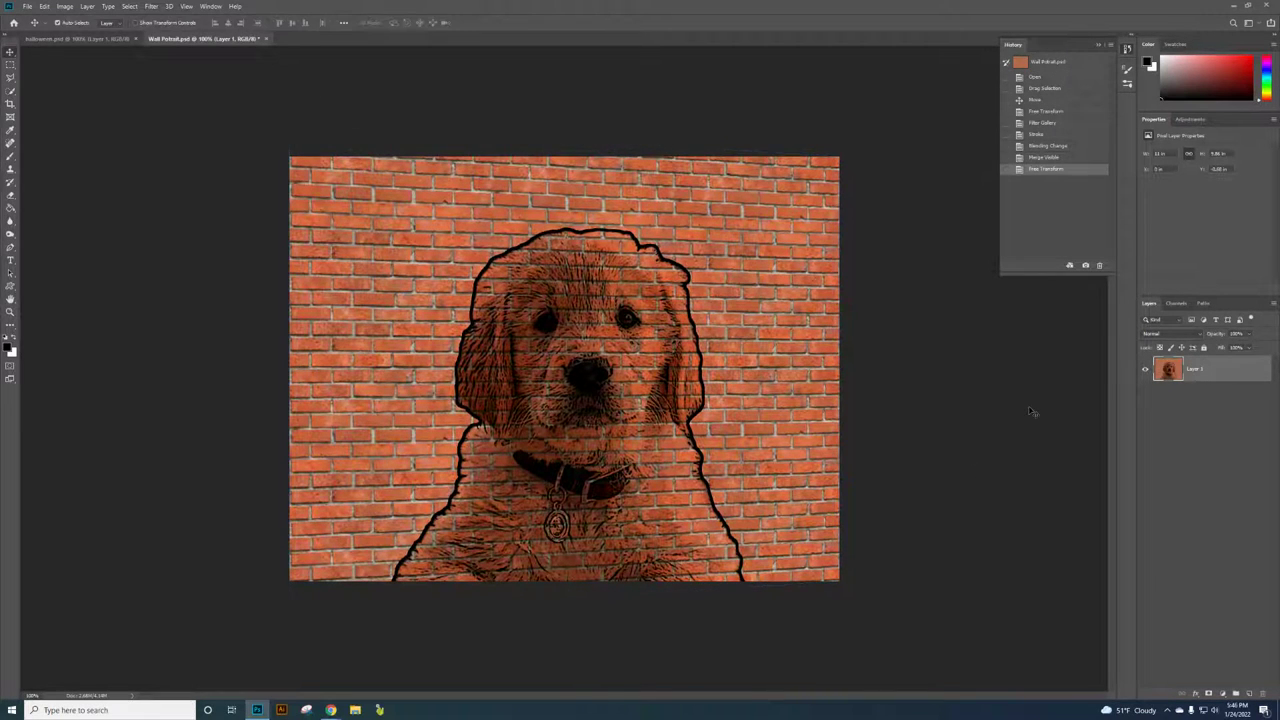
Save the image as Wall Potrait.psd in Downloads, replacing the existing file.
left_click(29, 7)
left_click(47, 116)
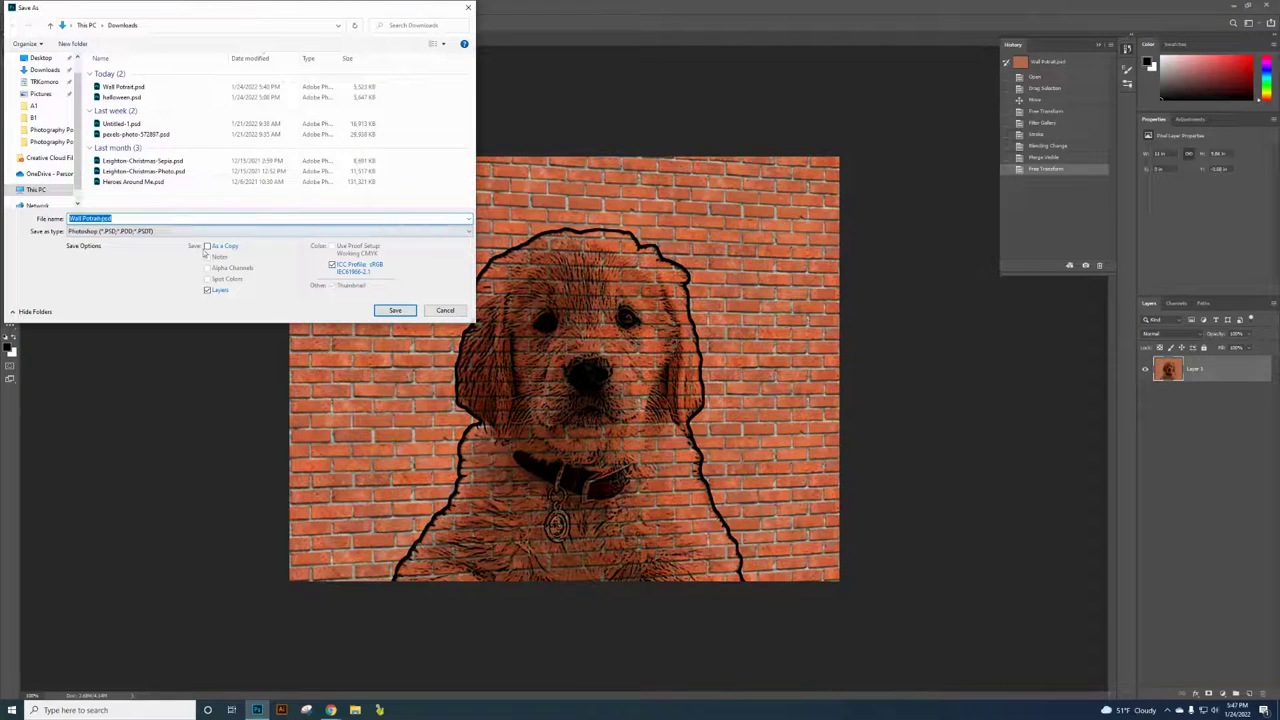
left_click(396, 311)
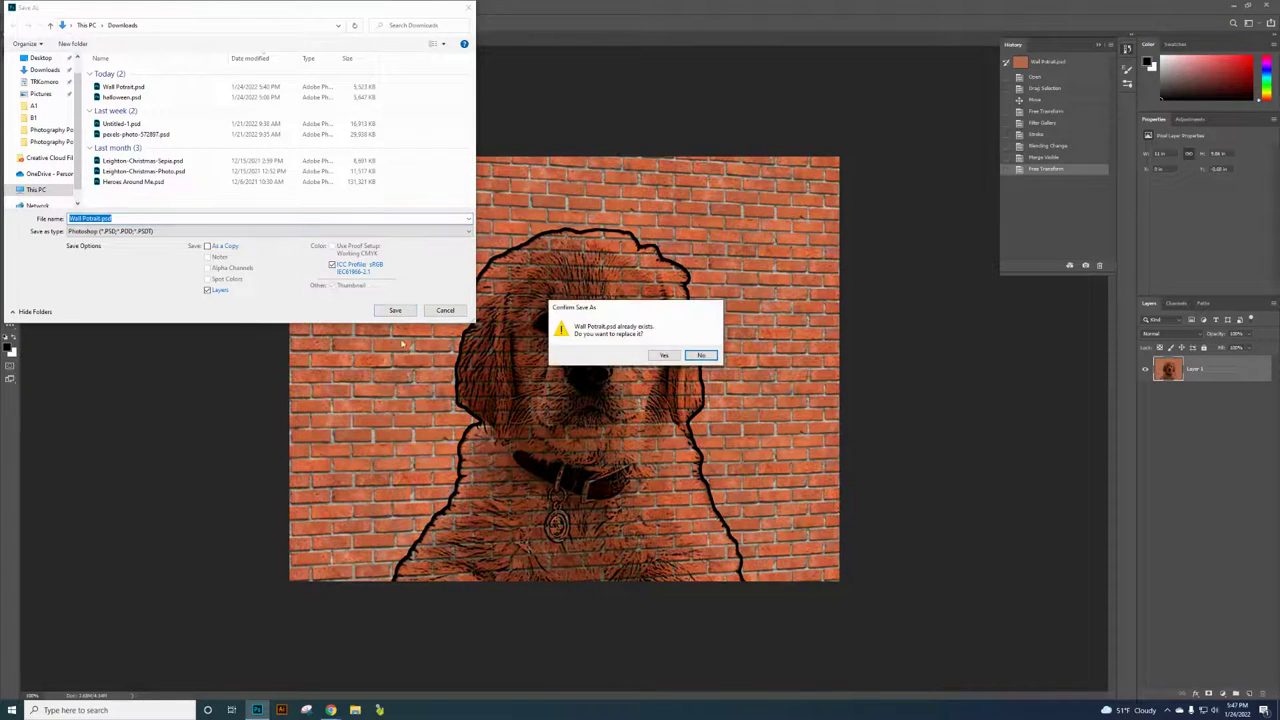
left_click(665, 356)
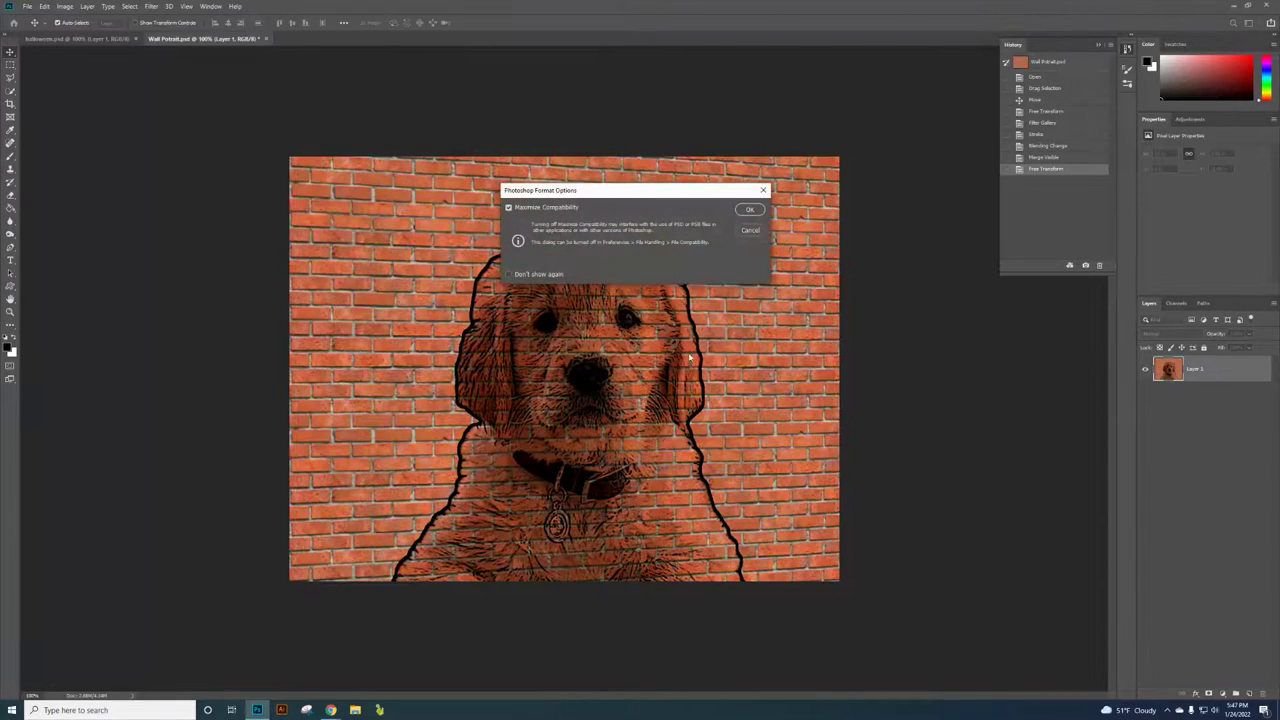
left_click(764, 197)
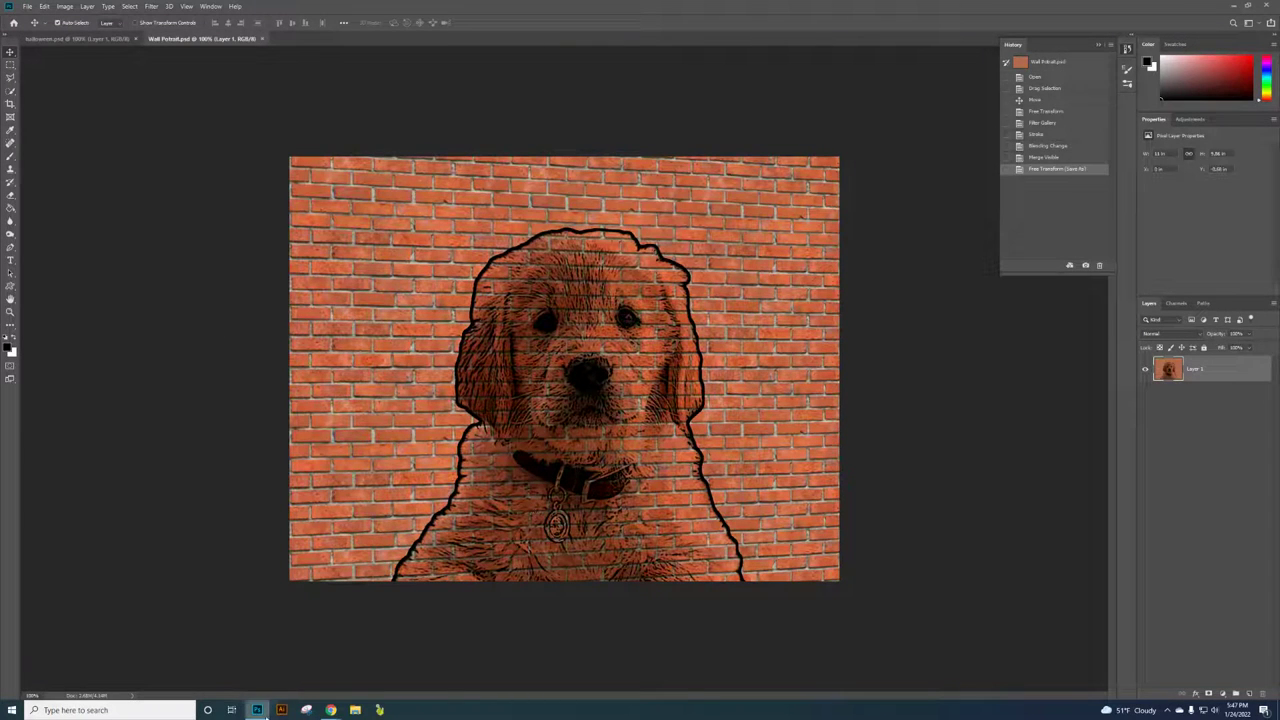
Return to the Photoshop: Wall Portrait assignment in Canvas and start a new attempt.
mouse_move(330, 712)
left_click(250, 670)
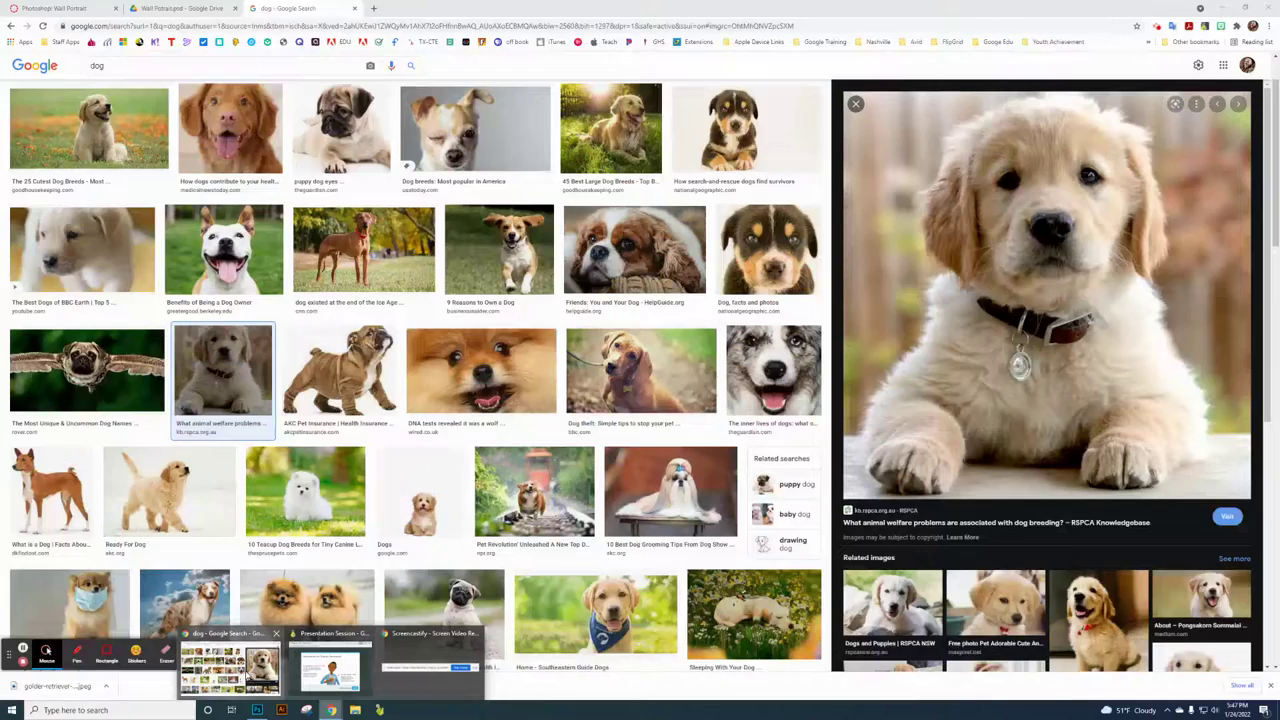
left_click(50, 9)
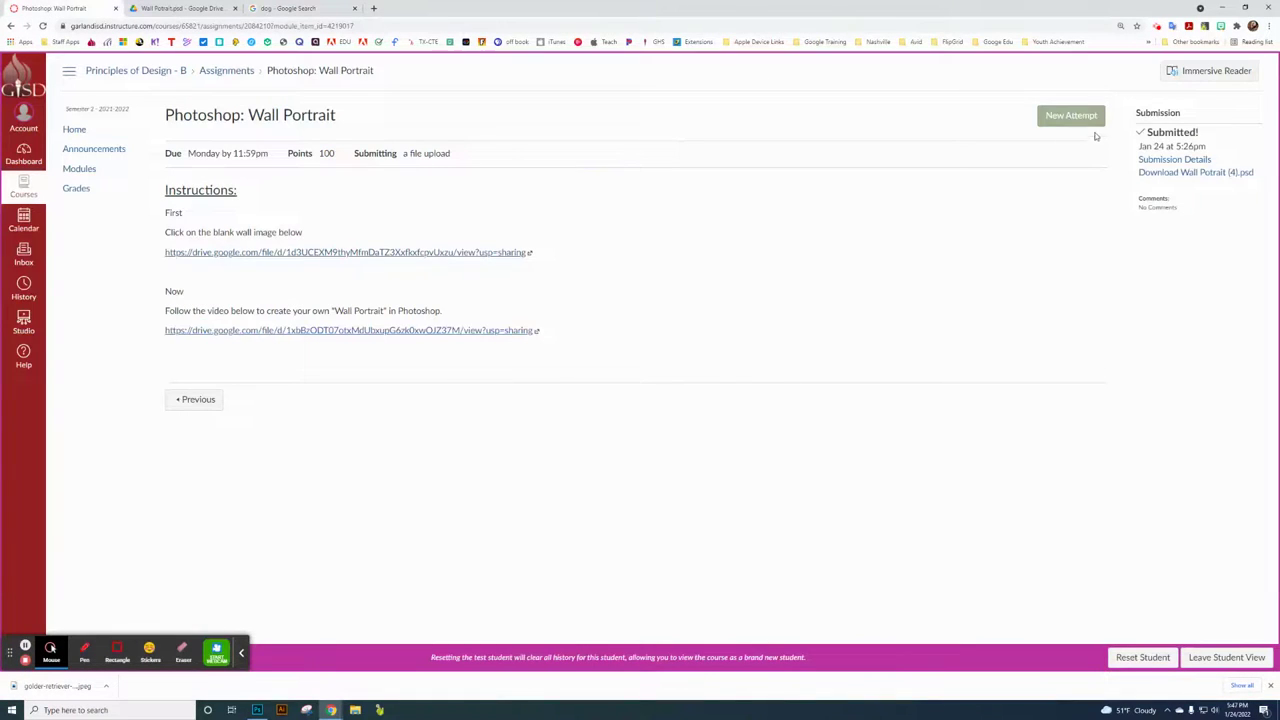
left_click(1069, 117)
Attach Wall Potrait.psd from the Downloads folder as the upload file.
left_click(208, 434)
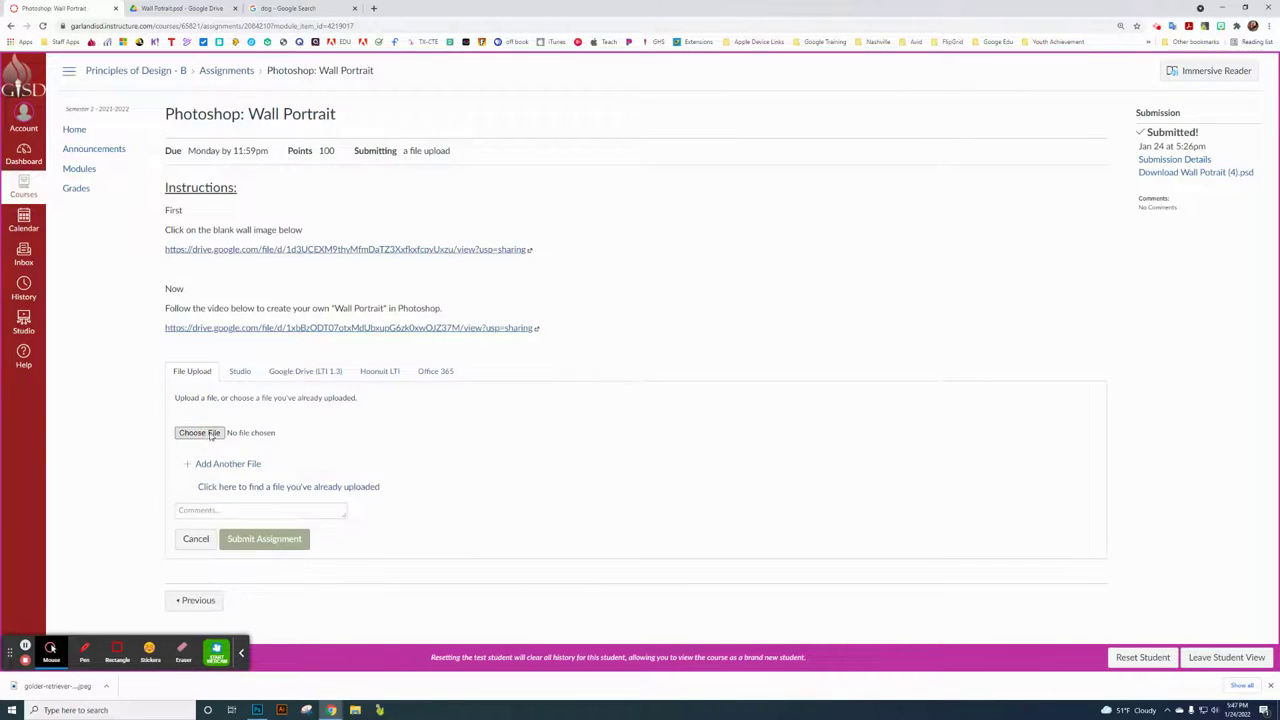
left_click(206, 434)
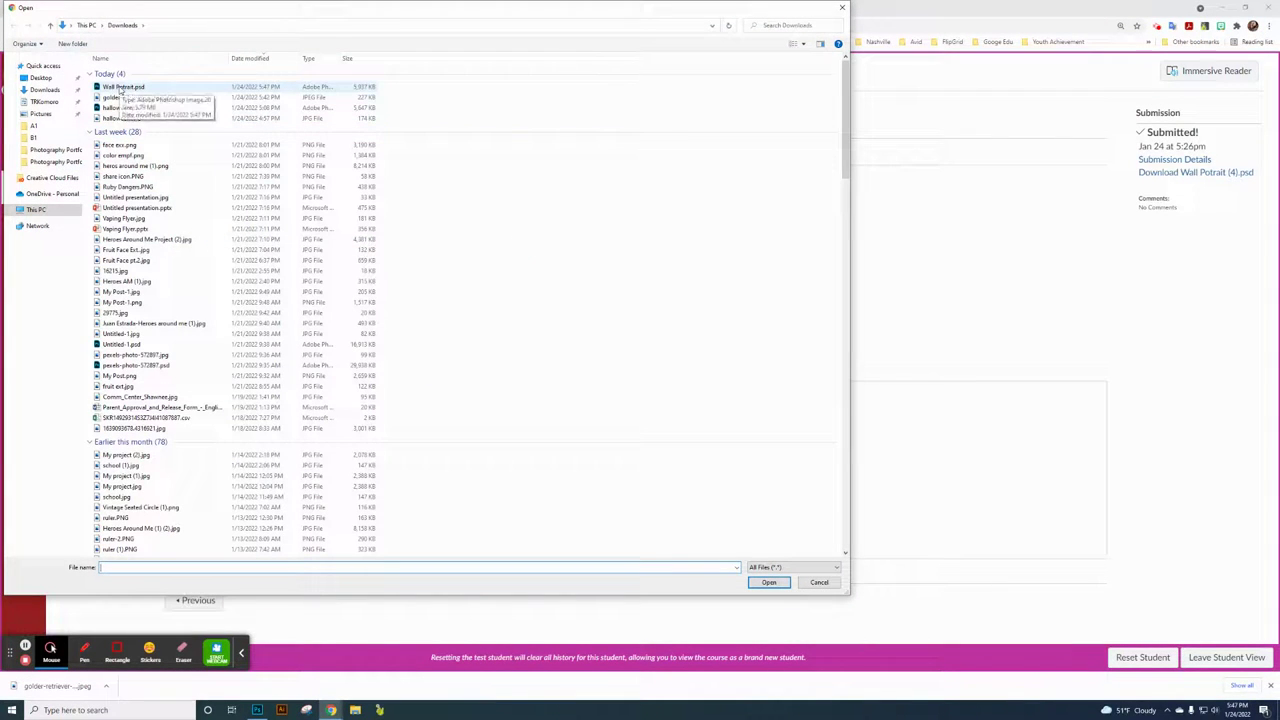
left_click(48, 90)
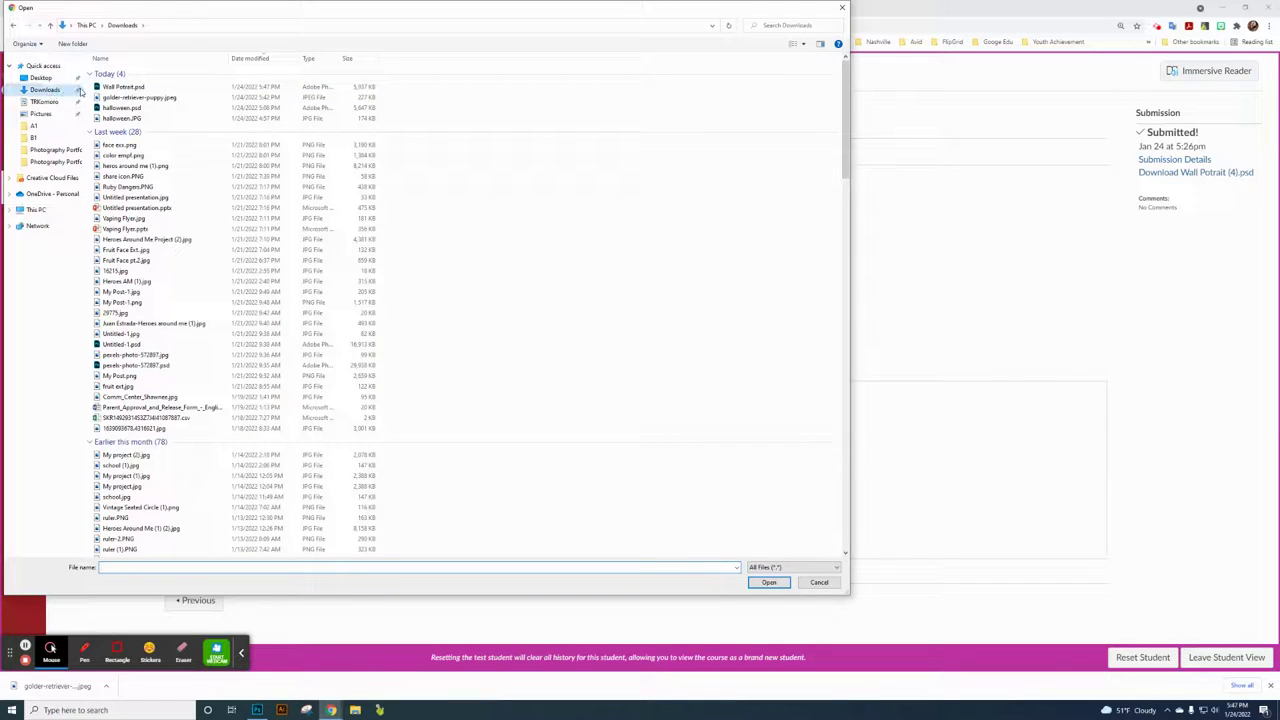
left_click(130, 87)
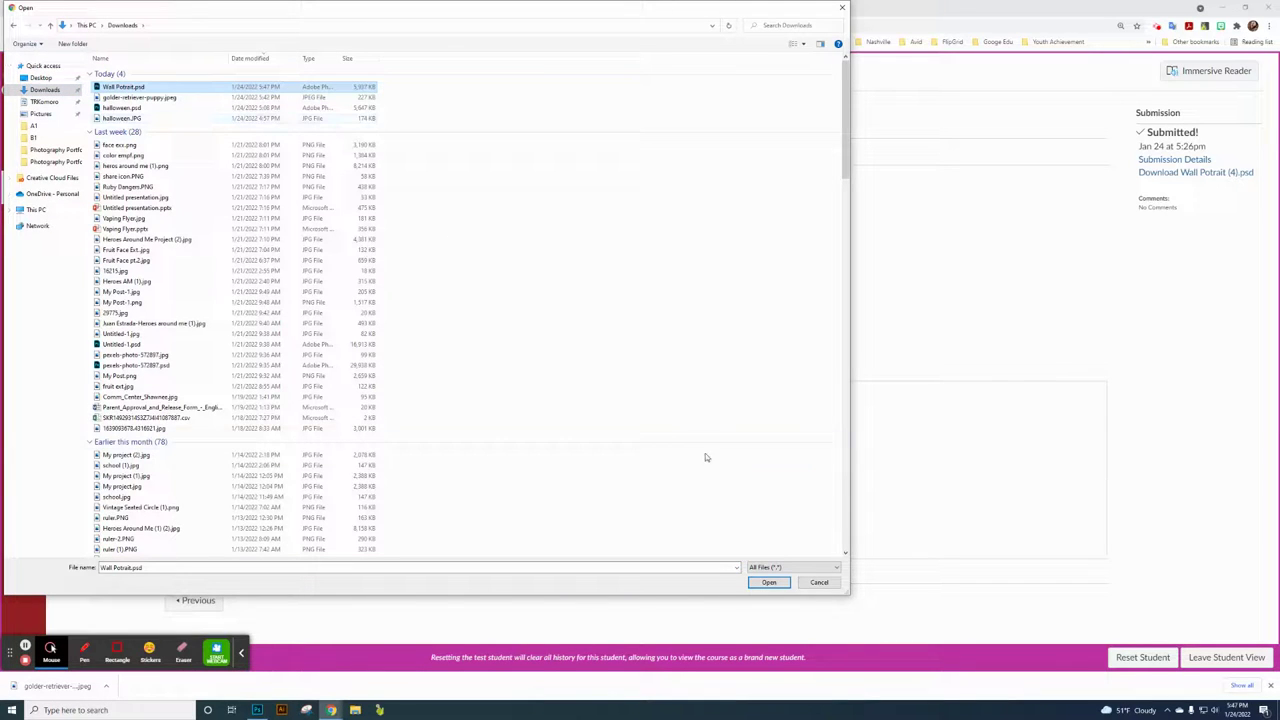
left_click(770, 583)
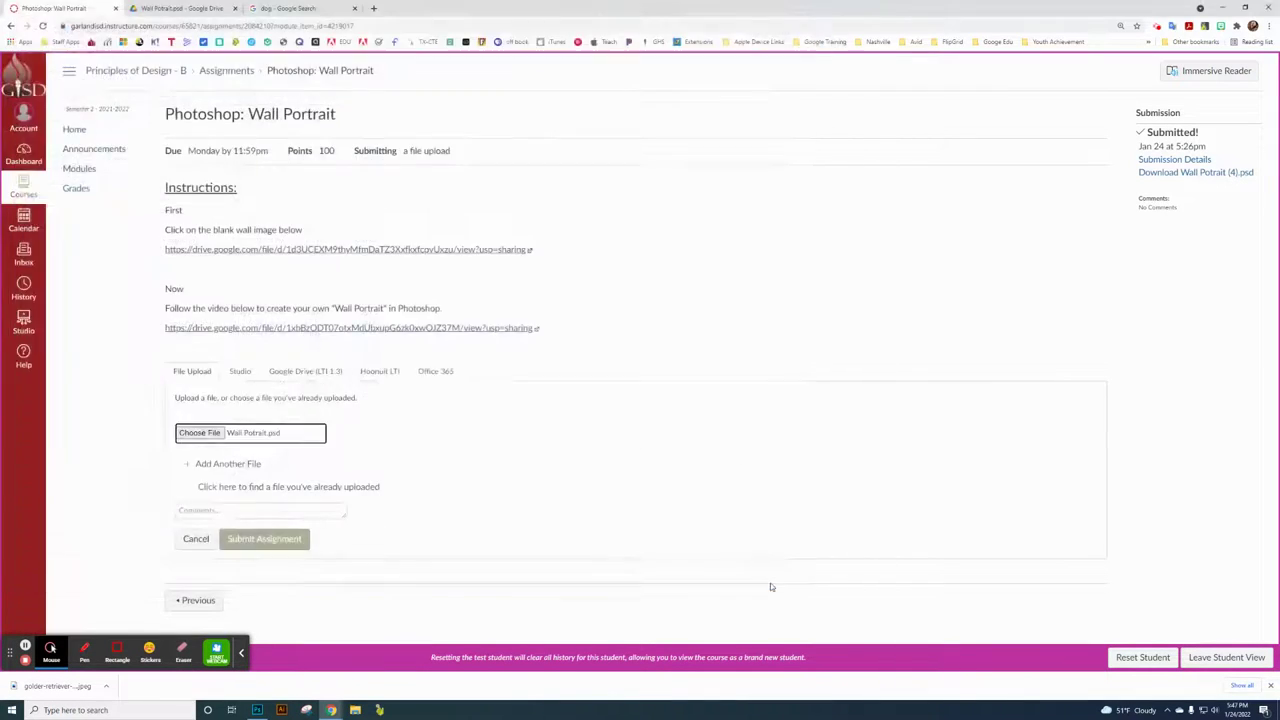
Submit the assignment and download the submitted Wall Potrait.psd.
left_click(282, 545)
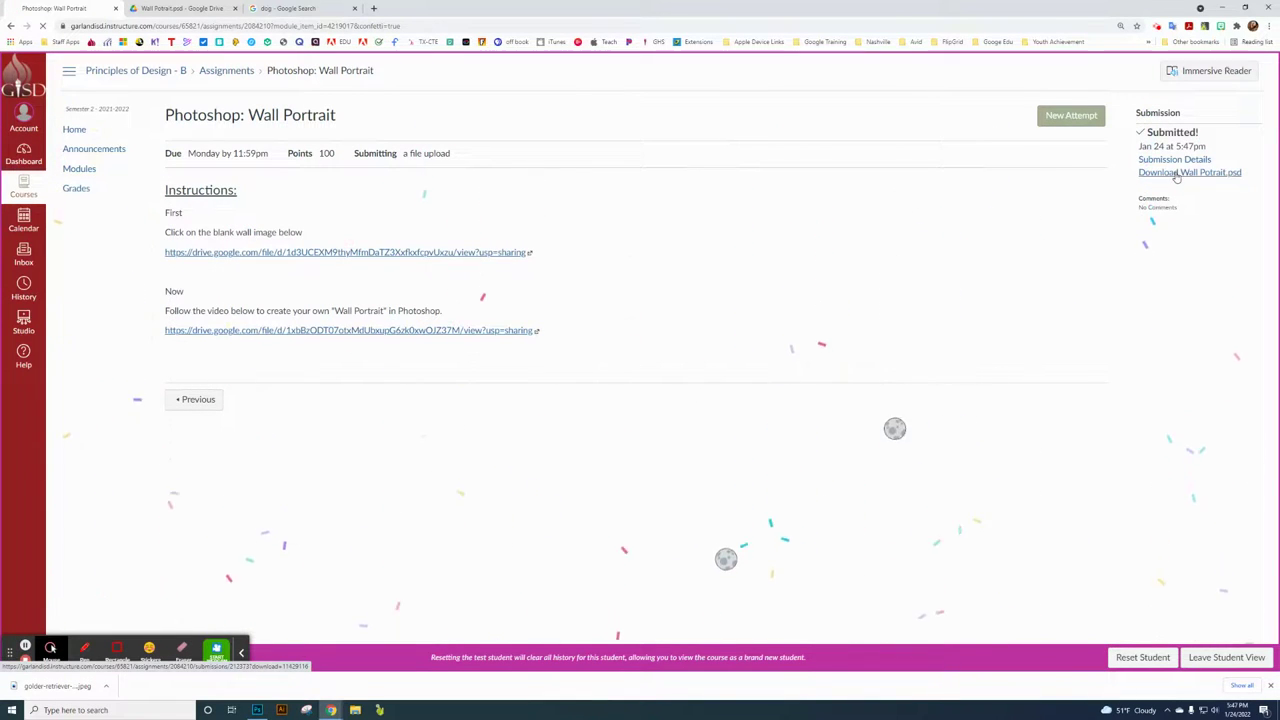
left_click(1174, 173)
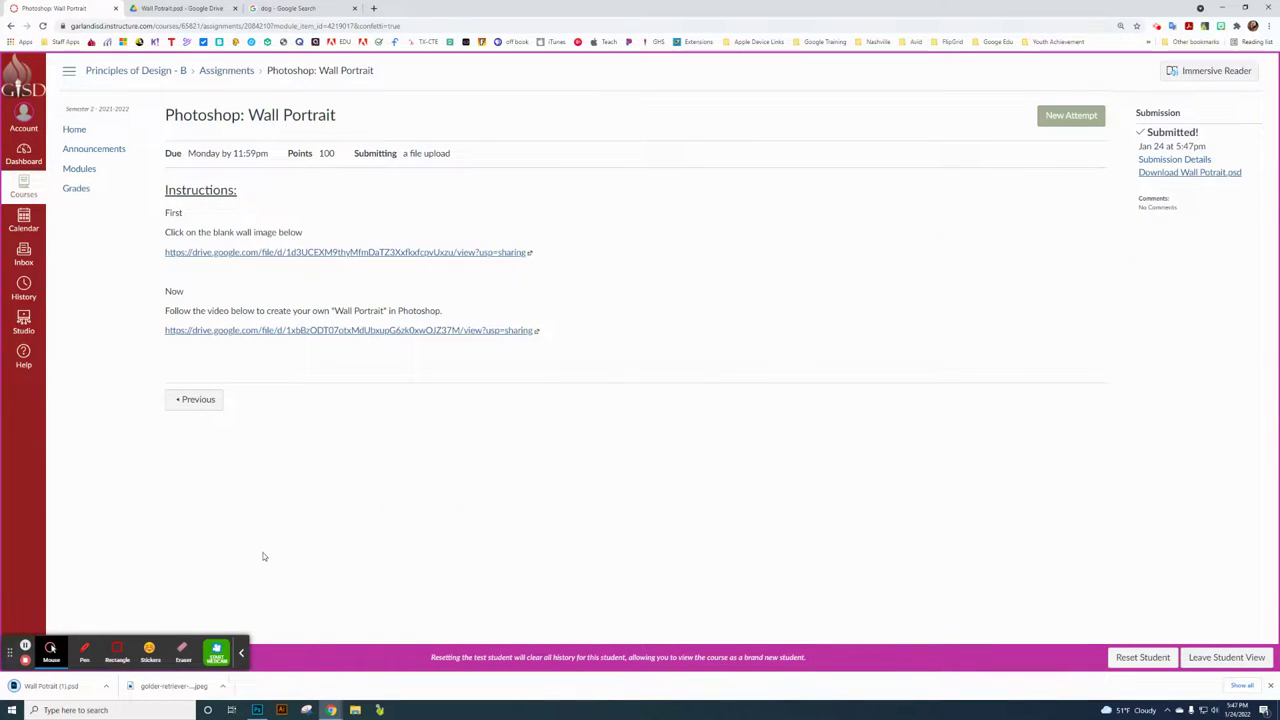
left_click(244, 652)
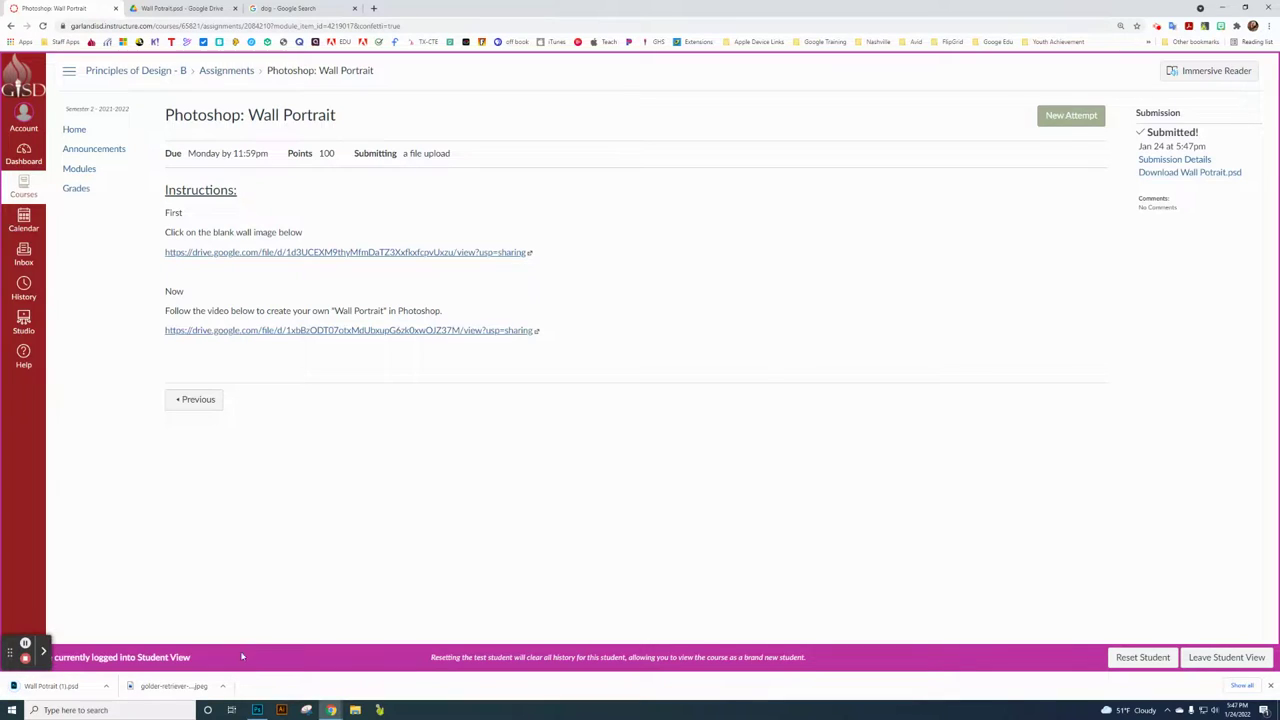
Open the downloaded Wall Potrait (1).psd from Chrome's download bar in Photoshop.
left_click(48, 688)
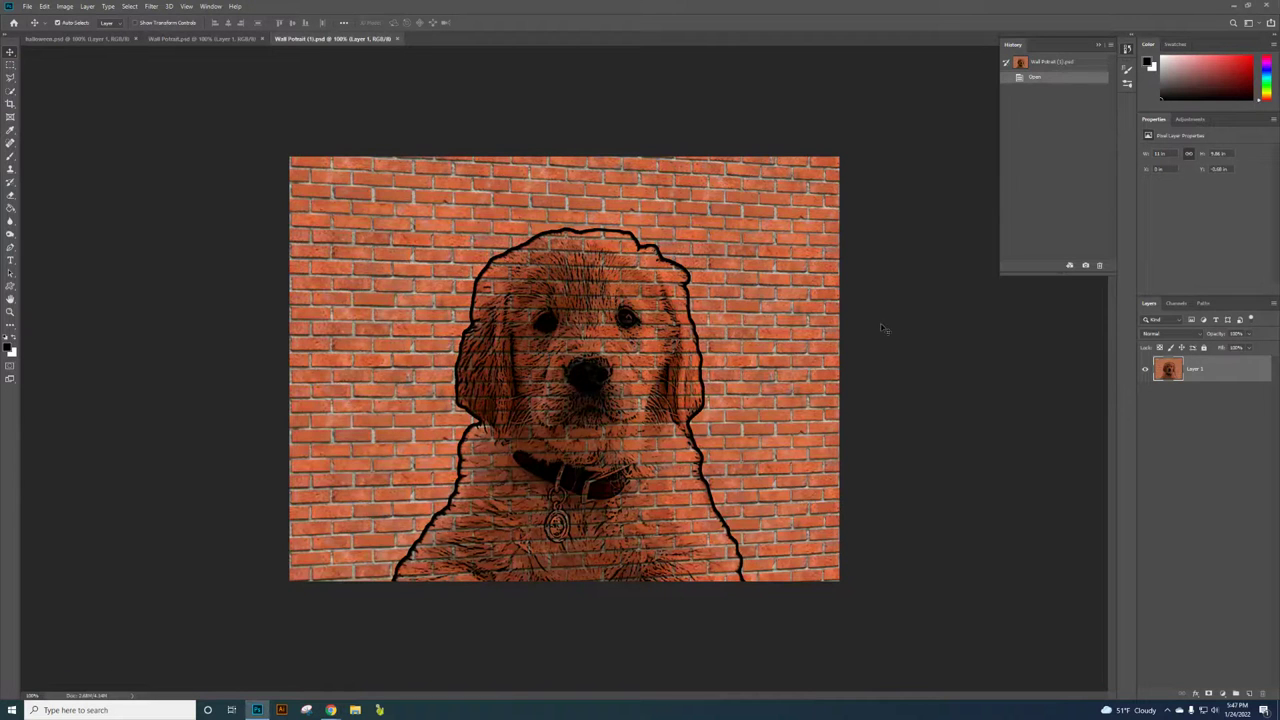